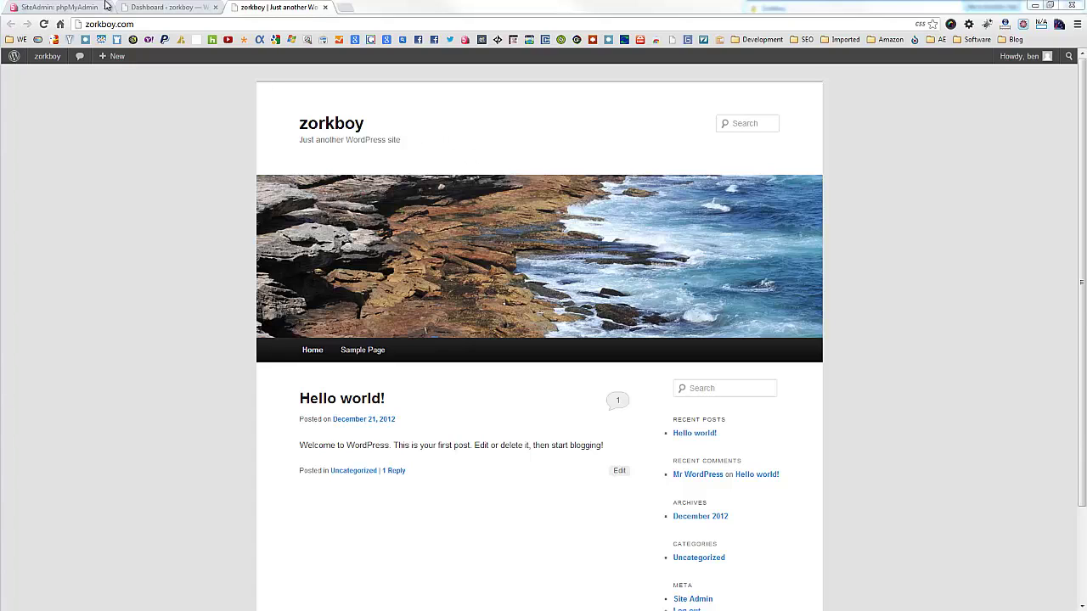
# Step: Switch to the SiteAdmin panel and confirm zorkboy.com is the selected site
pyautogui.click(85, 7)
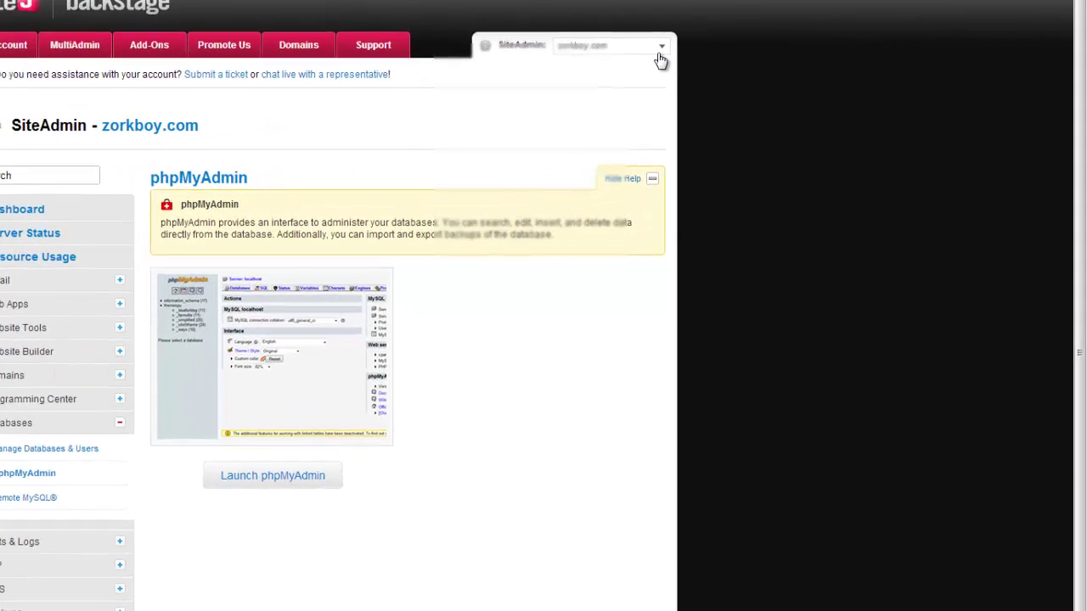
pyautogui.click(782, 108)
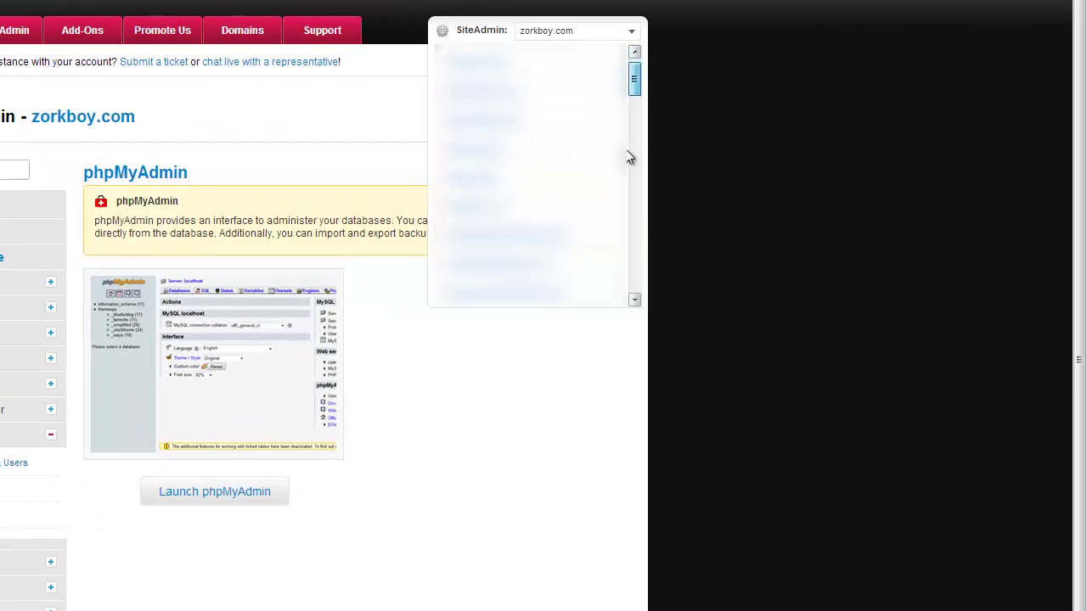
pyautogui.scroll(-10, 629, 254)
pyautogui.click(636, 34)
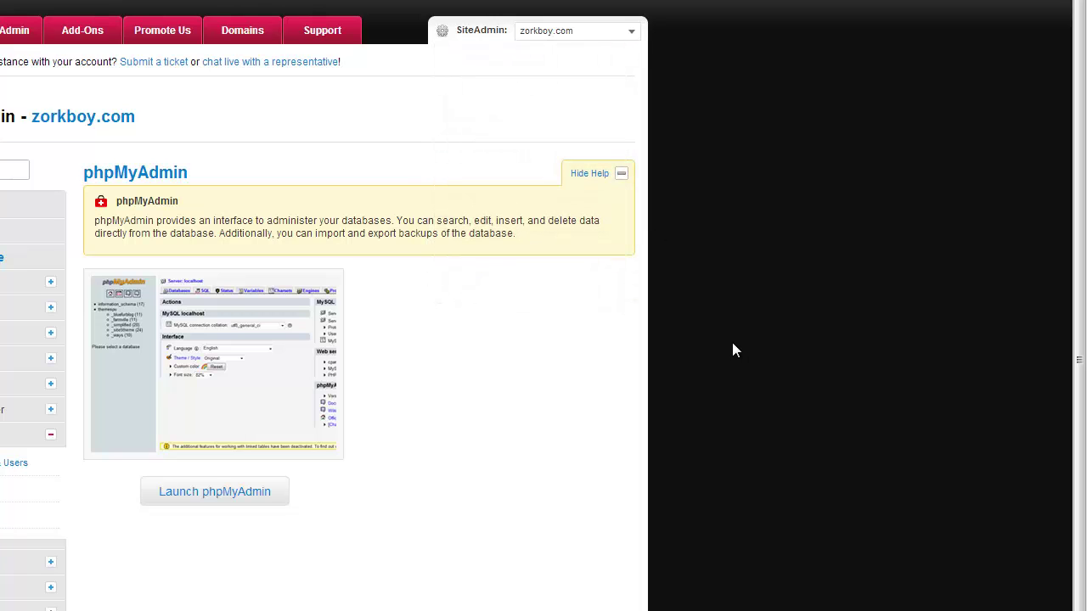
# Step: Launch phpMyAdmin and open the zorkboy_wordpress database to list its wp_ tables
pyautogui.click(238, 499)
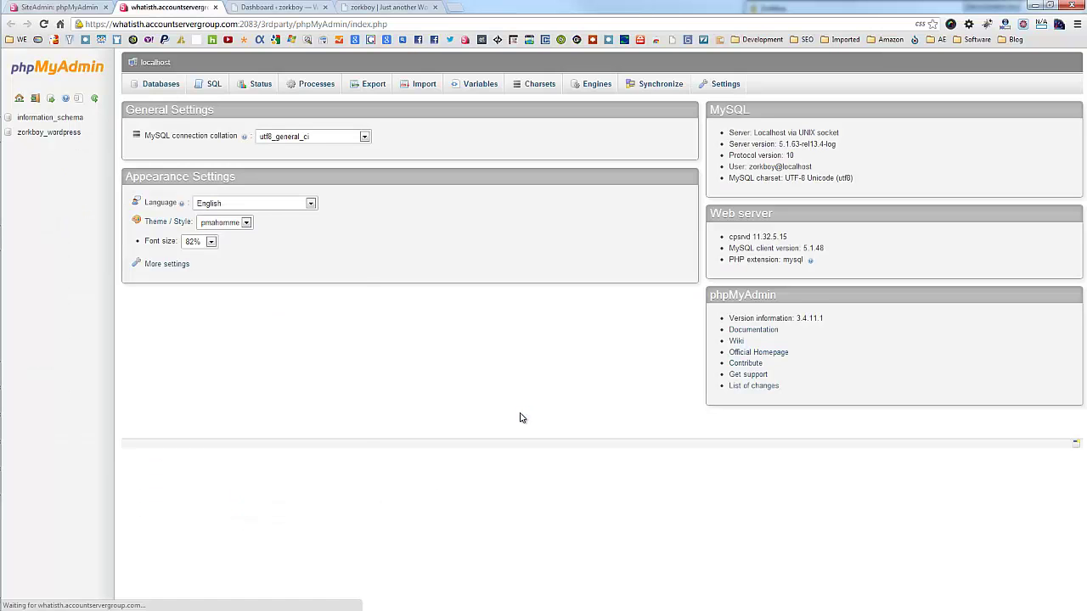
pyautogui.click(61, 137)
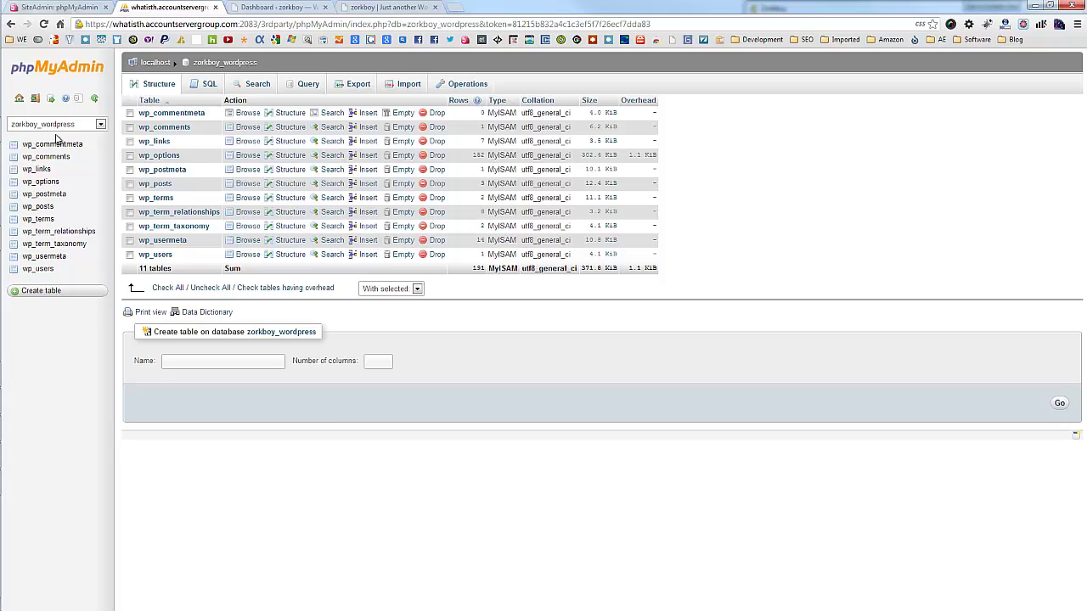
# Step: Use Cyberduck to open wp-config.php from /home/zorkboy/public_html in Sublime Text
pyautogui.moveTo(3, 75)
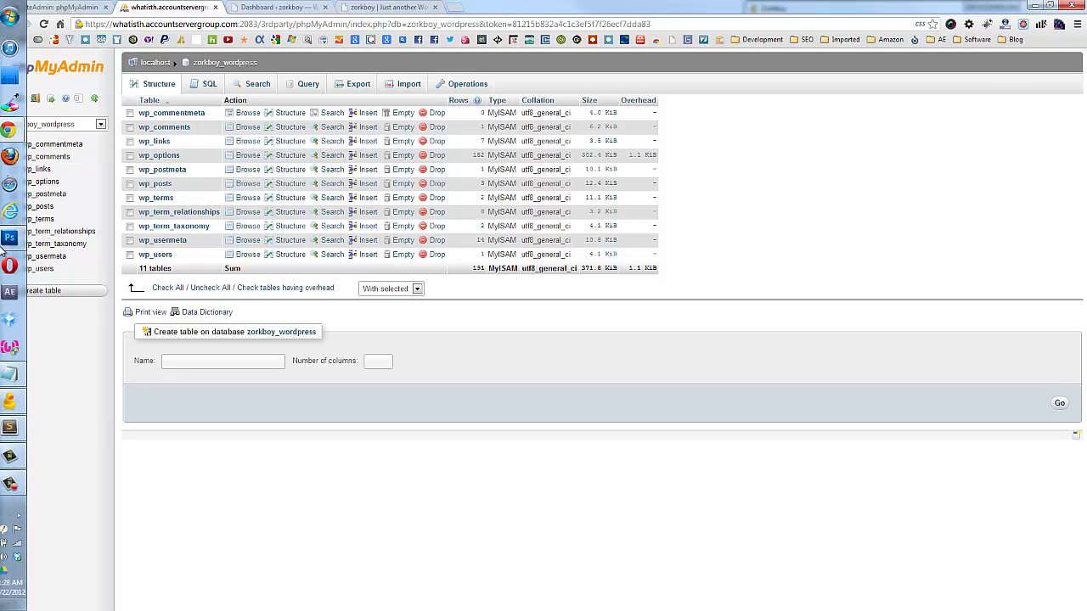
pyautogui.click(17, 404)
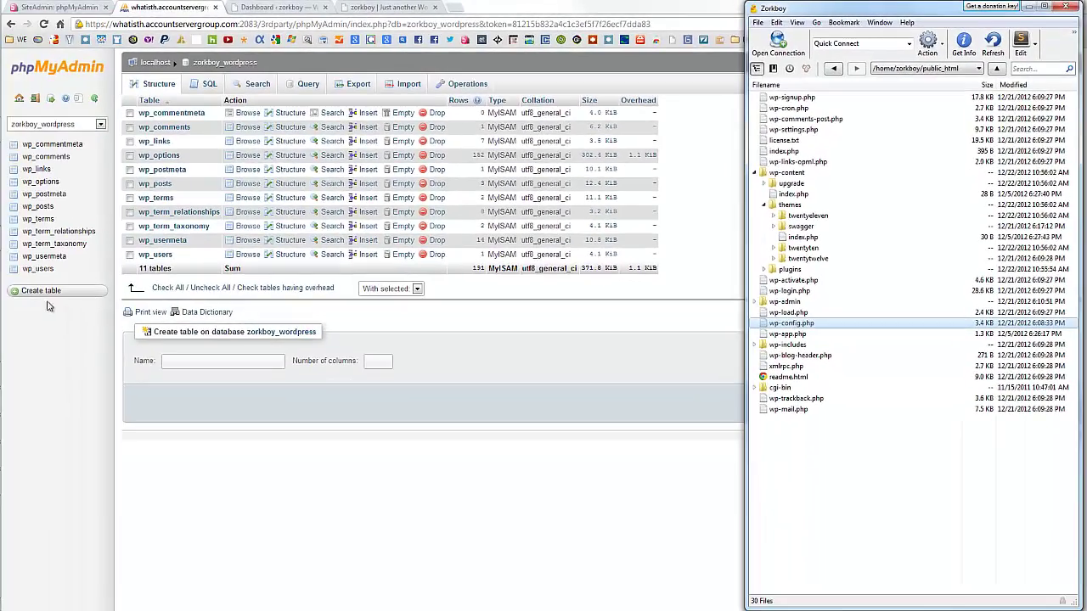
pyautogui.click(17, 427)
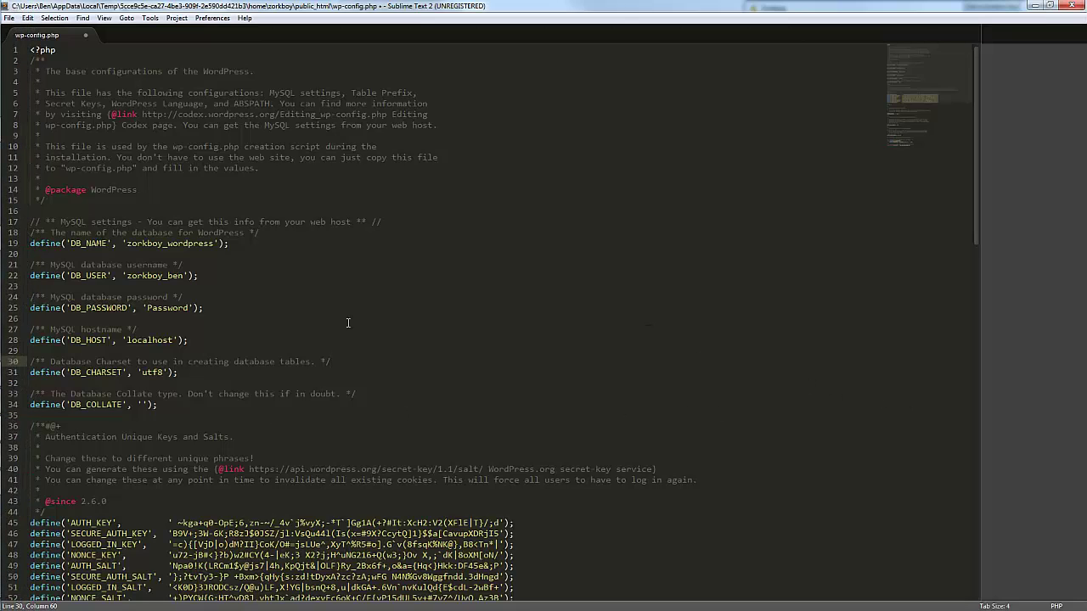
# Step: Highlight the DB_NAME, DB_USER and DB_PASSWORD values in wp-config.php, then minimize Sublime Text
pyautogui.click(66, 244)
pyautogui.moveTo(65, 244); pyautogui.dragTo(222, 245)
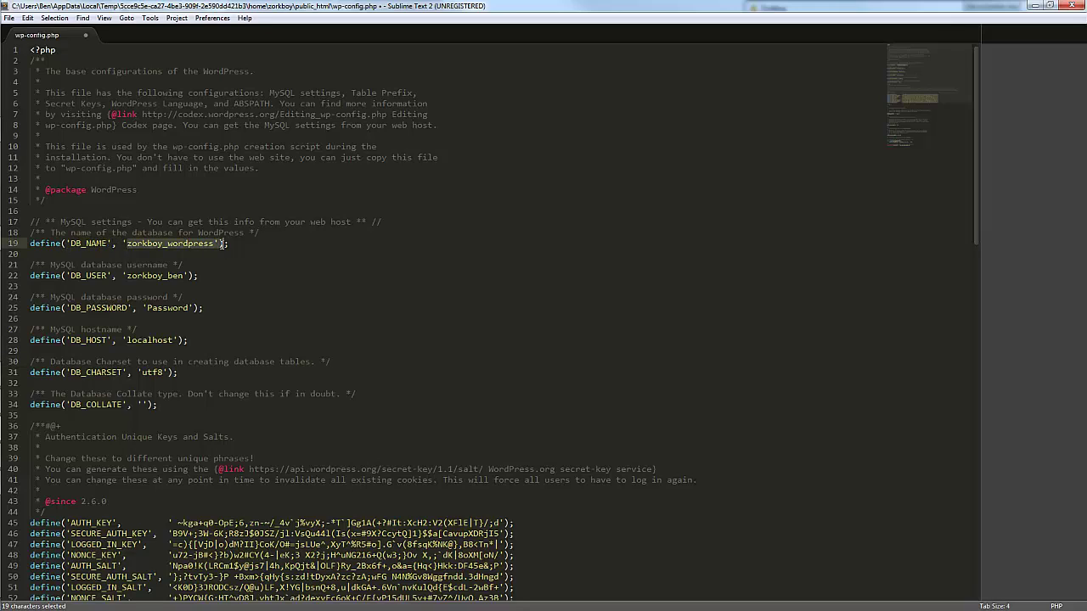
pyautogui.moveTo(127, 276); pyautogui.dragTo(182, 276)
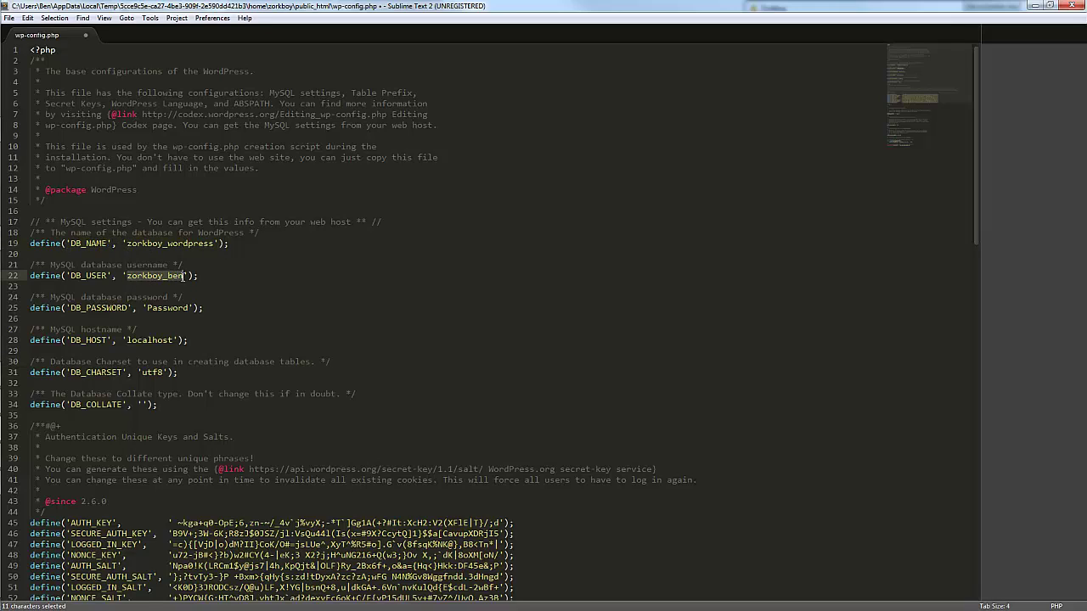
pyautogui.moveTo(147, 308); pyautogui.dragTo(192, 308)
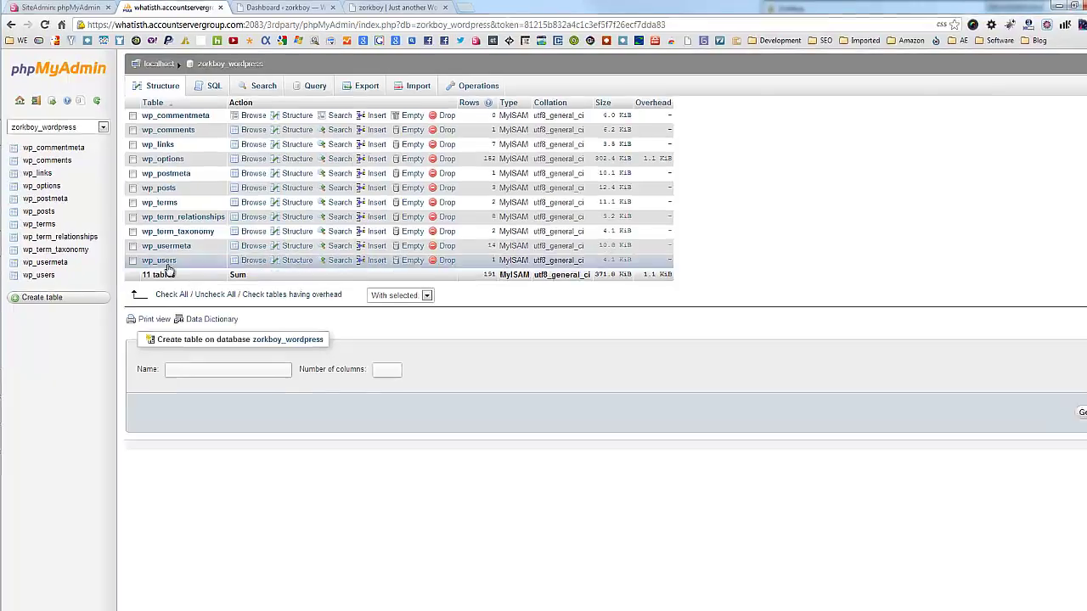
pyautogui.click(1035, 6)
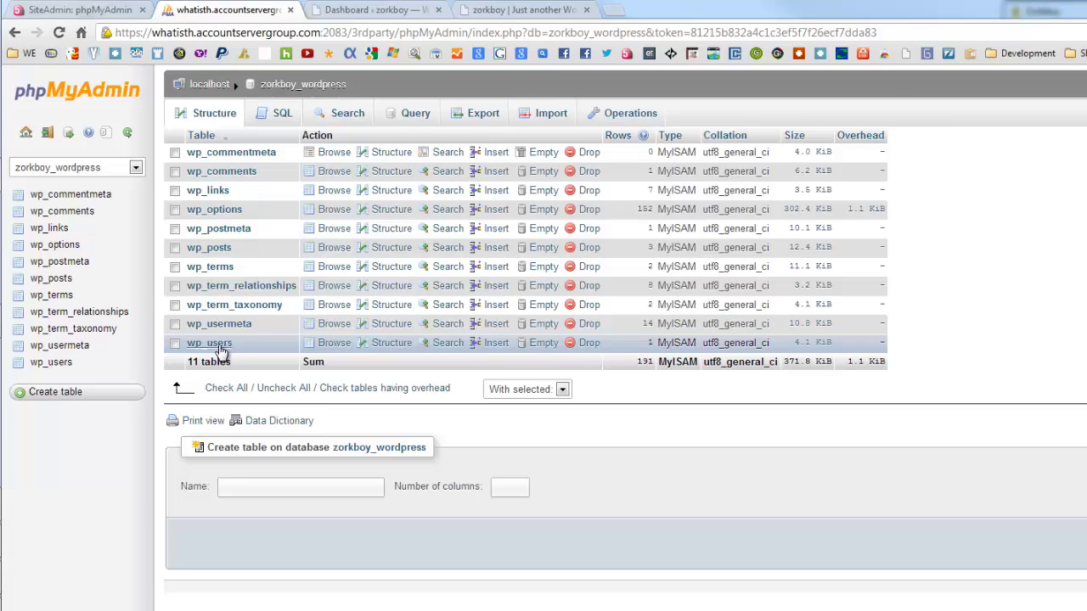
# Step: Browse the wp_users table to see its single user row and password hash
pyautogui.click(218, 347)
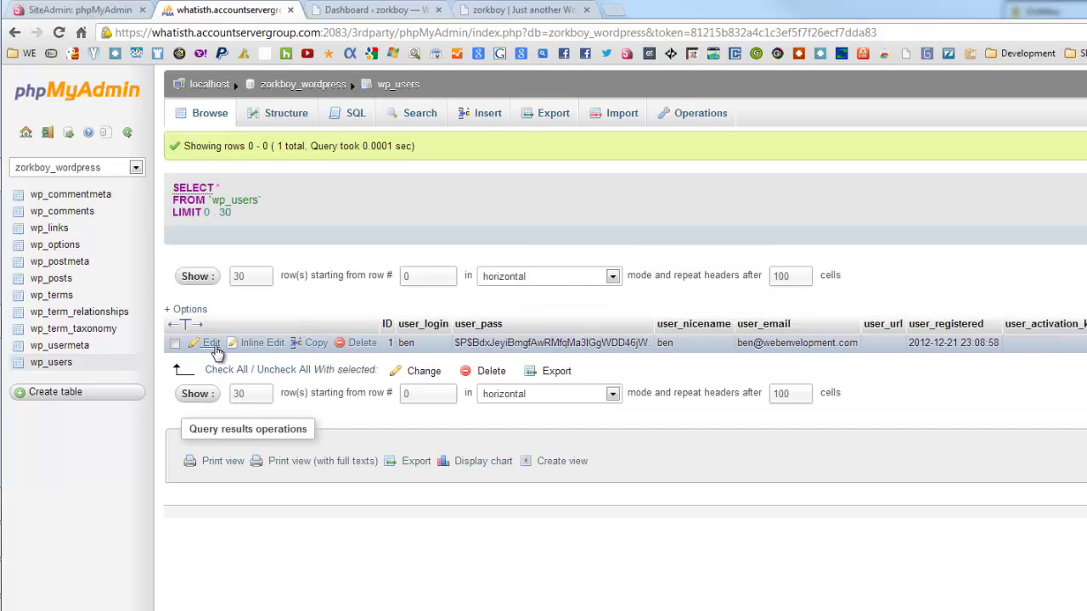
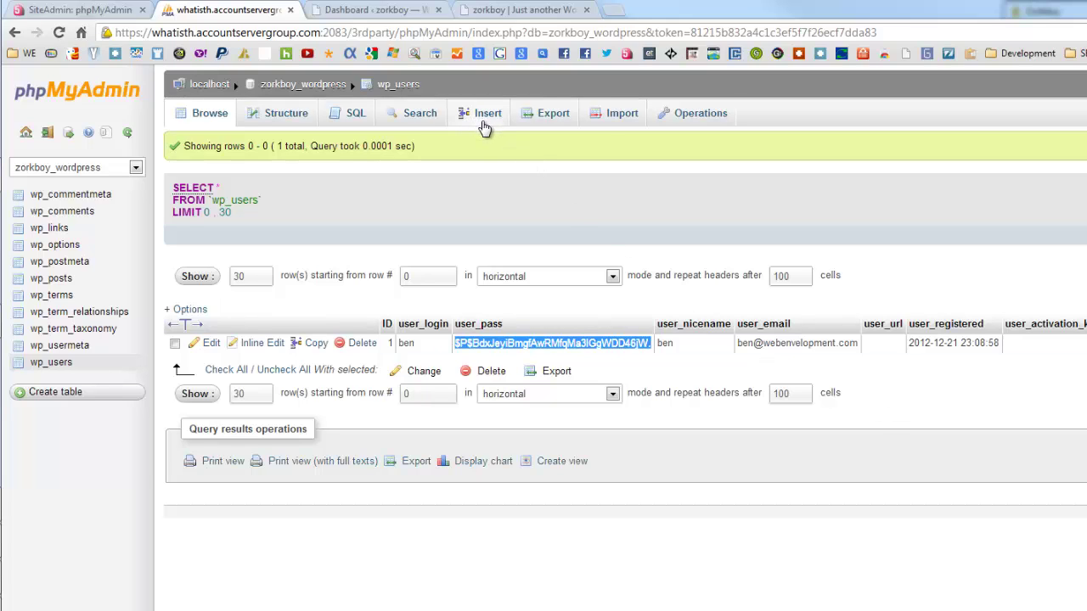
# Step: Start a new wp_users row and enter the new user's login name in user_login
pyautogui.click(485, 119)
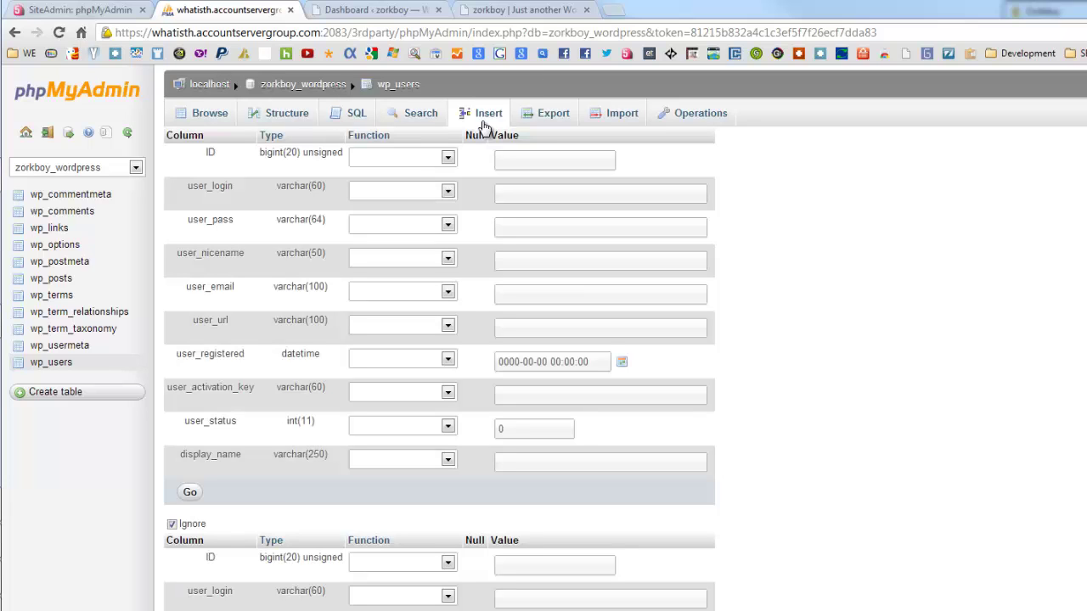
pyautogui.click(509, 160)
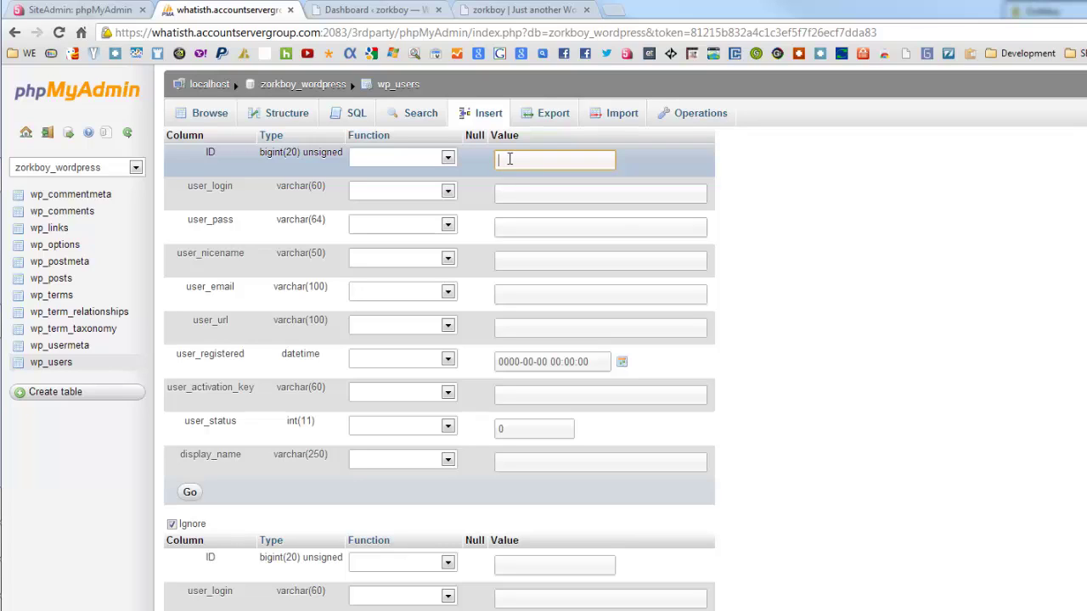
pyautogui.click(534, 195)
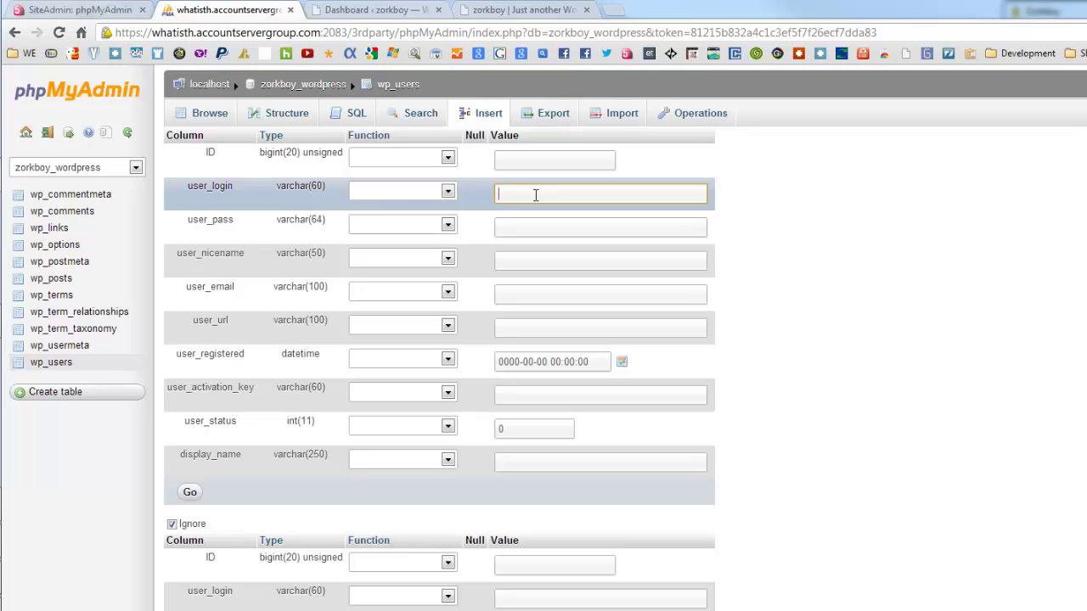
pyautogui.write('Benjamin')
pyautogui.press('Tab')
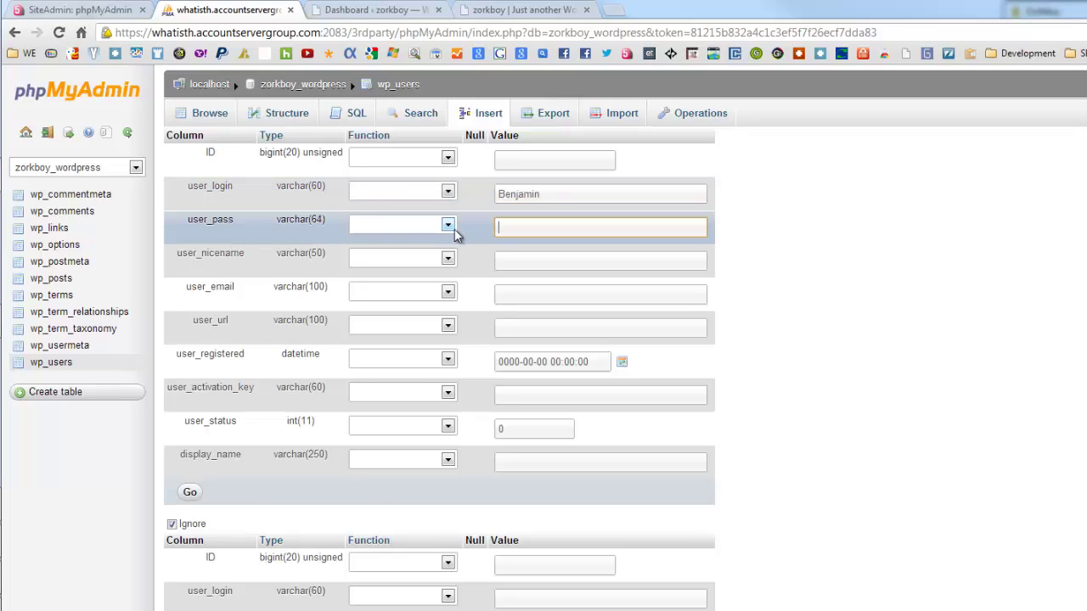
# Step: Set user_pass to the account password with the MD5 function applied
pyautogui.click(447, 226)
pyautogui.moveTo(450, 304); pyautogui.dragTo(450, 339)
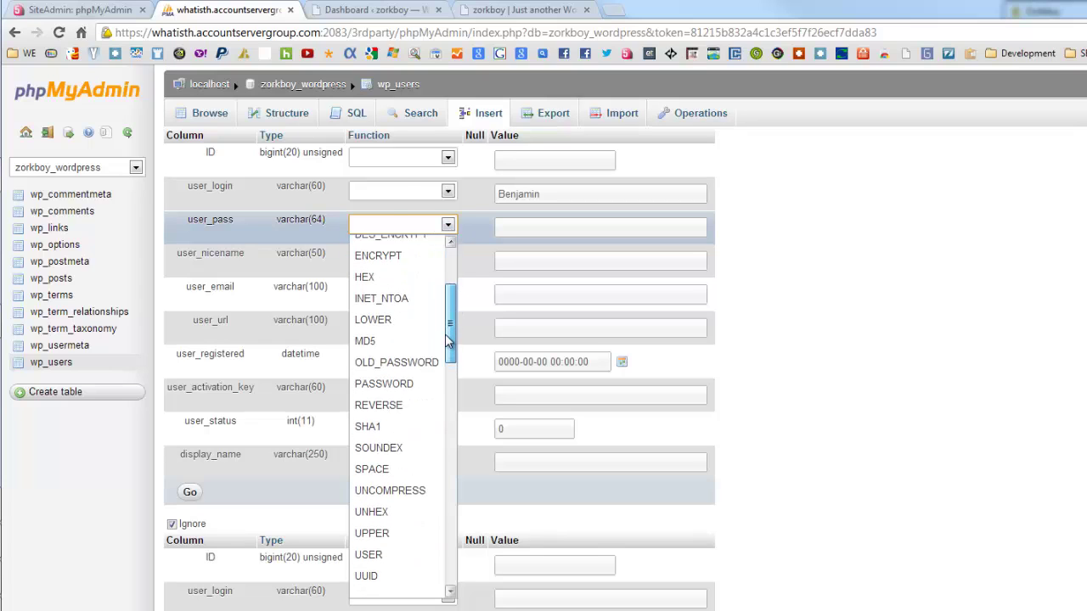
pyautogui.click(398, 352)
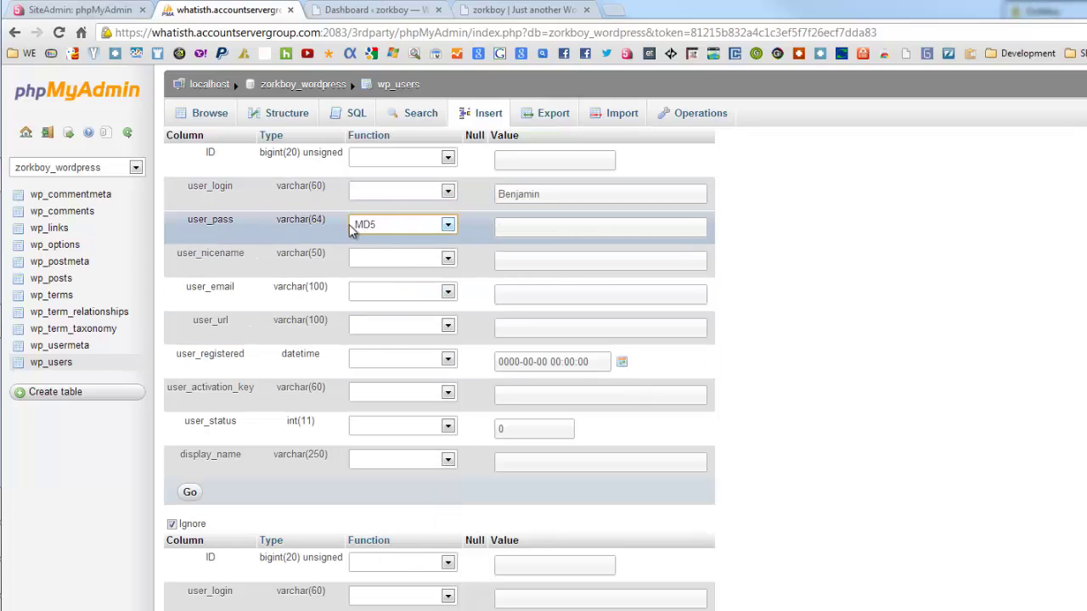
pyautogui.click(522, 231)
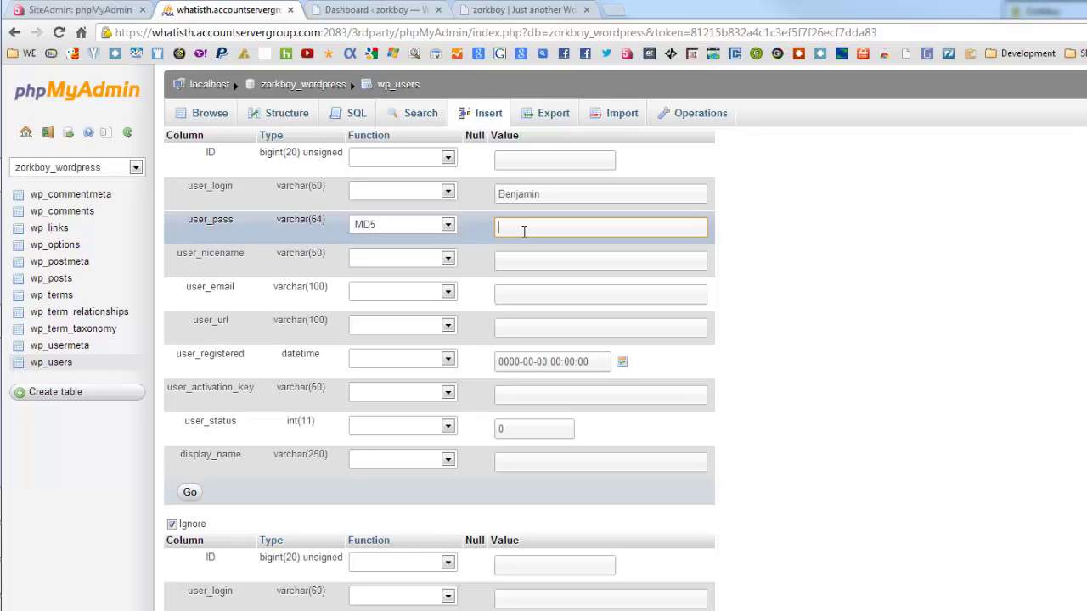
pyautogui.write('Password')
pyautogui.click(559, 260)
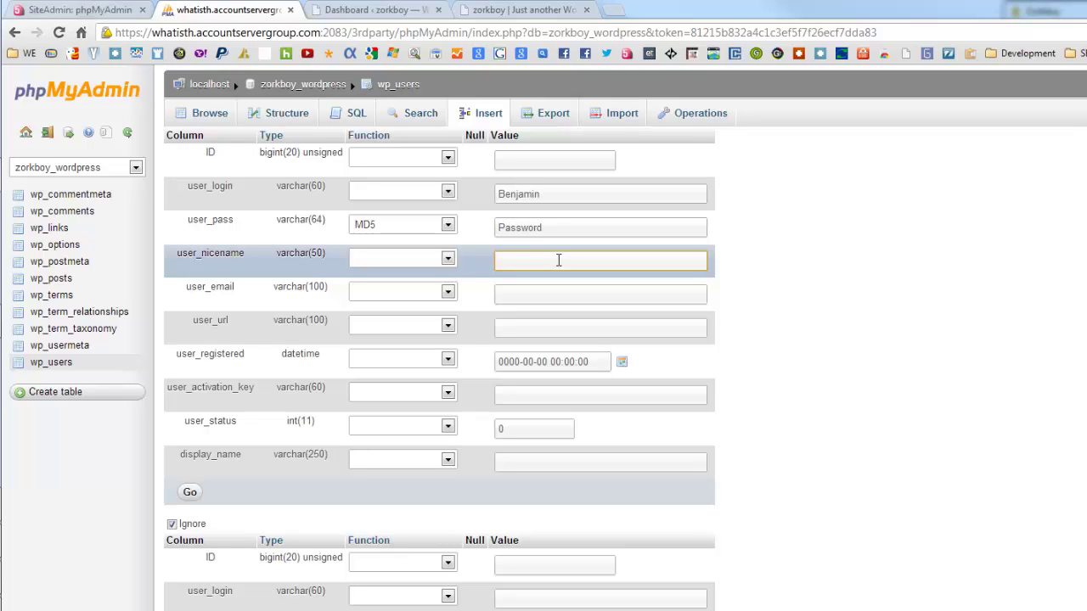
# Step: Fill in the new user's nicename, e-mail address and website URL
pyautogui.write('Benjamin')
pyautogui.click(523, 296)
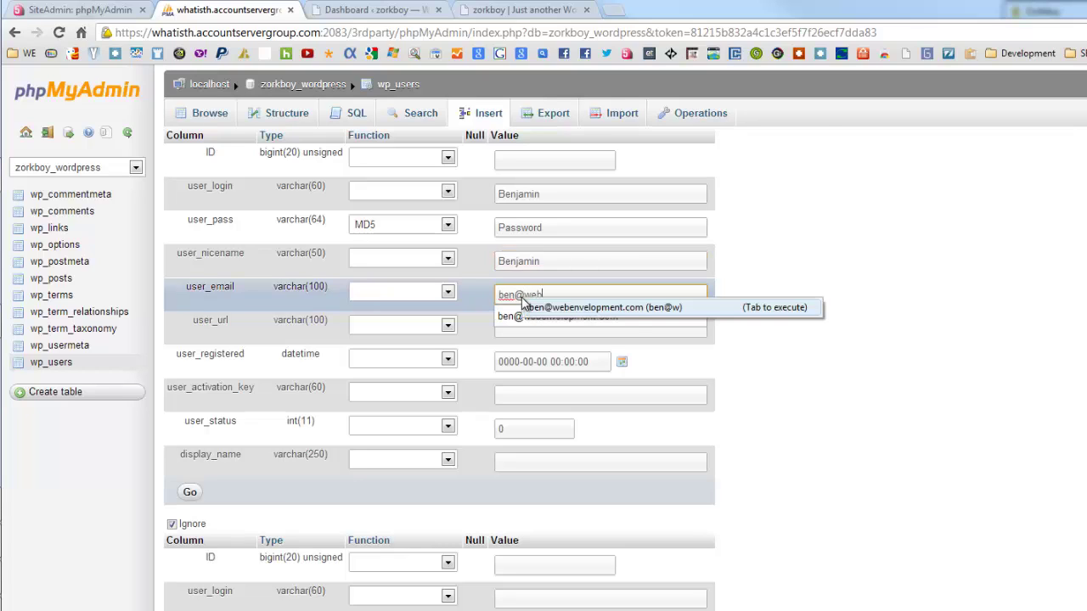
pyautogui.click(634, 311)
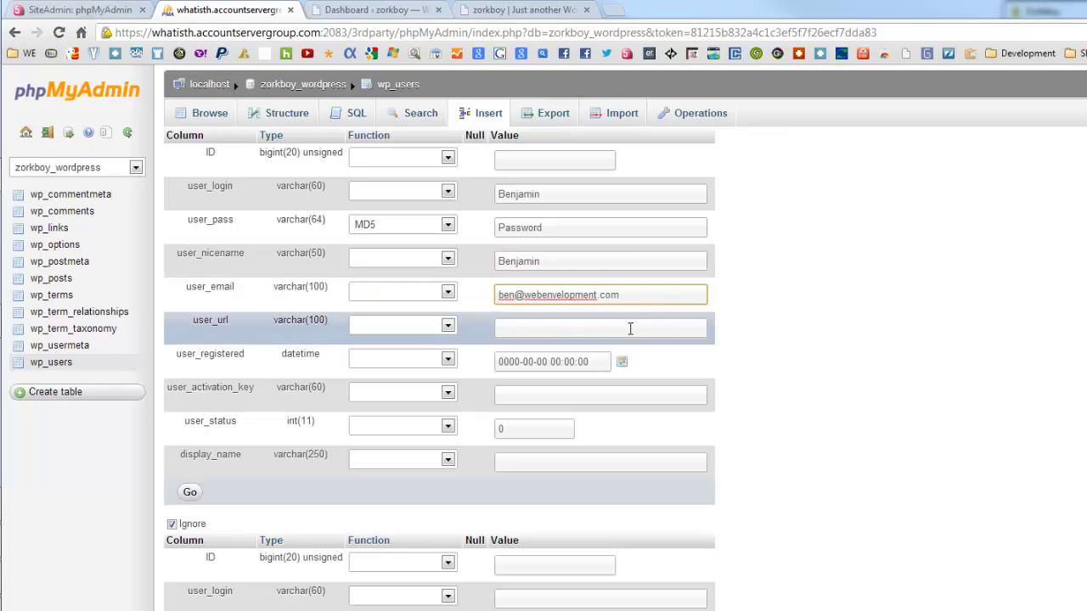
pyautogui.click(631, 327)
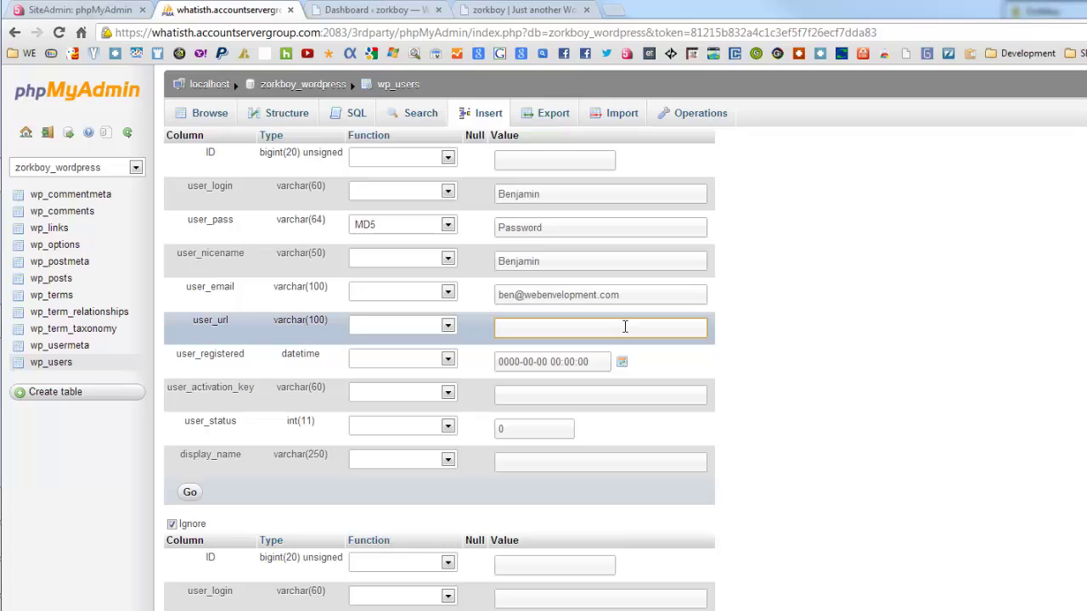
pyautogui.write('http')
pyautogui.press('Down')
pyautogui.press('Return')
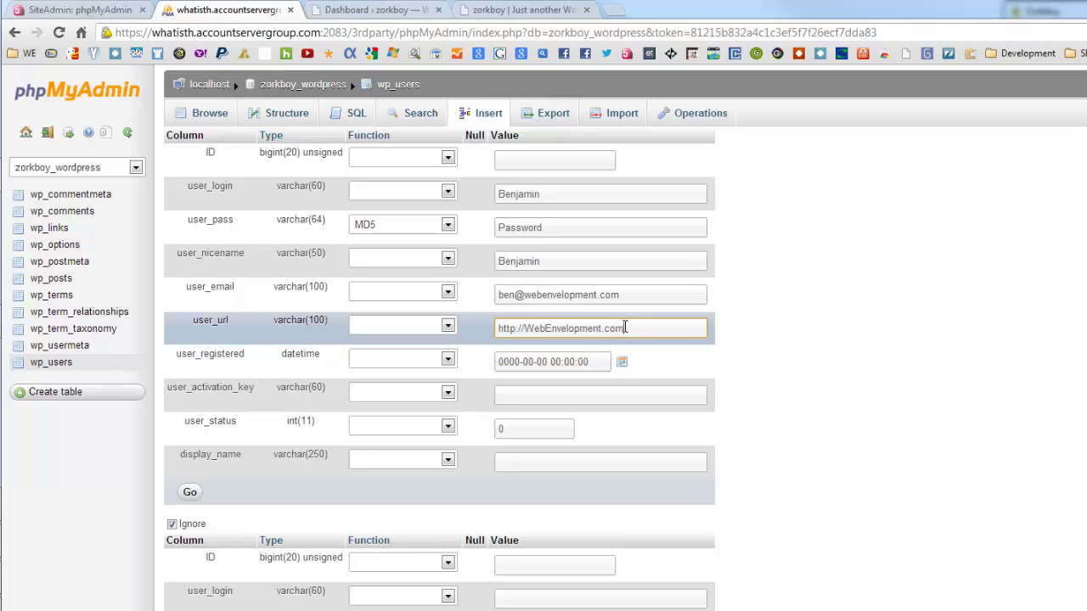
# Step: Set user_registered to 2012-12-22 and paste in the display name
pyautogui.click(622, 363)
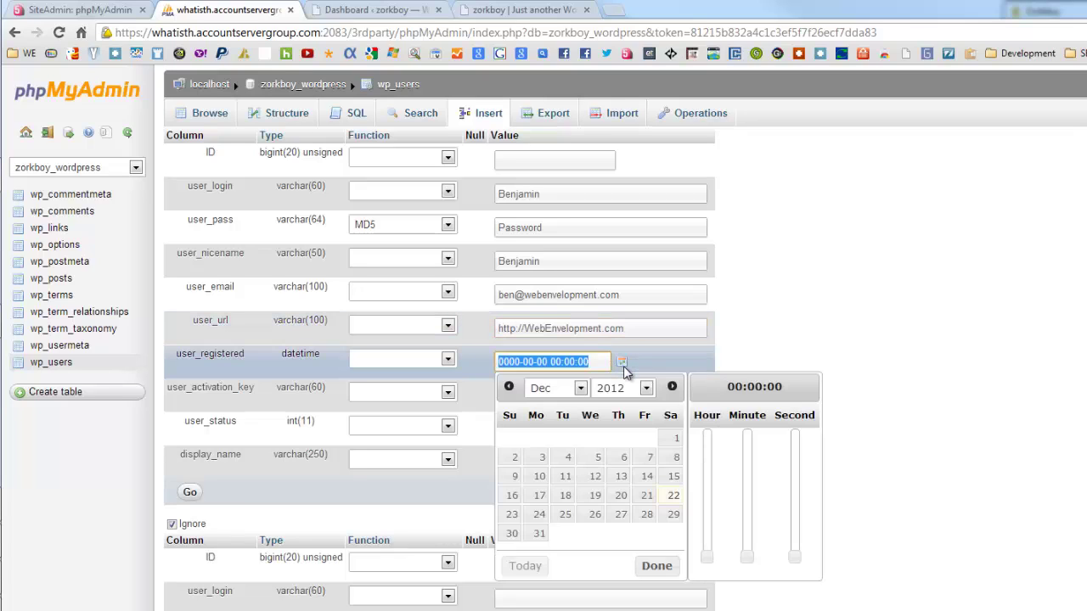
pyautogui.click(675, 497)
pyautogui.click(657, 566)
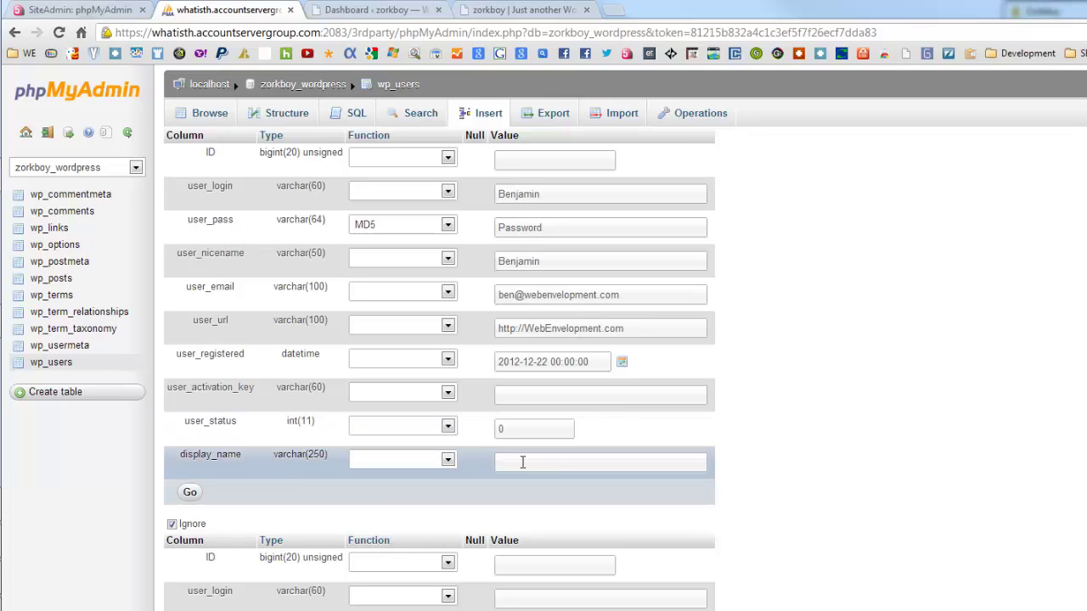
pyautogui.click(522, 462)
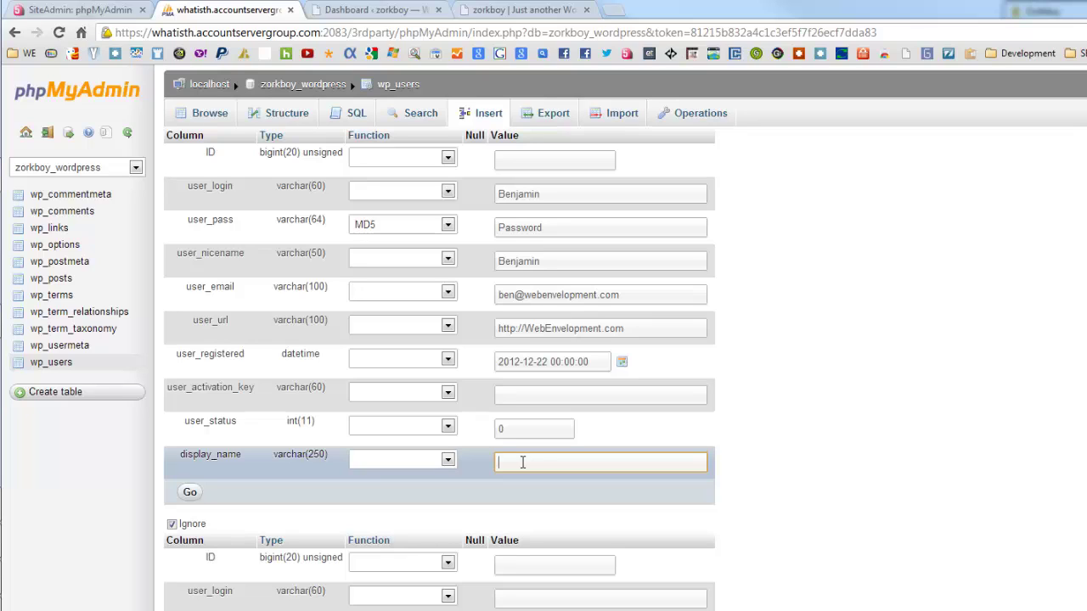
pyautogui.write('Benjamin')
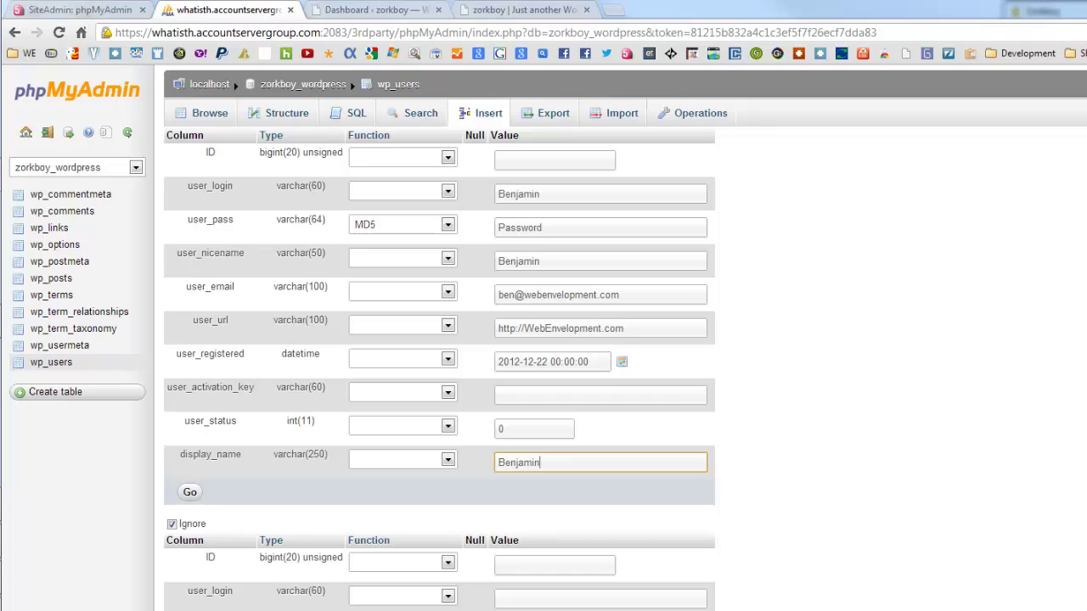
pyautogui.scroll(-3, 544, 339)
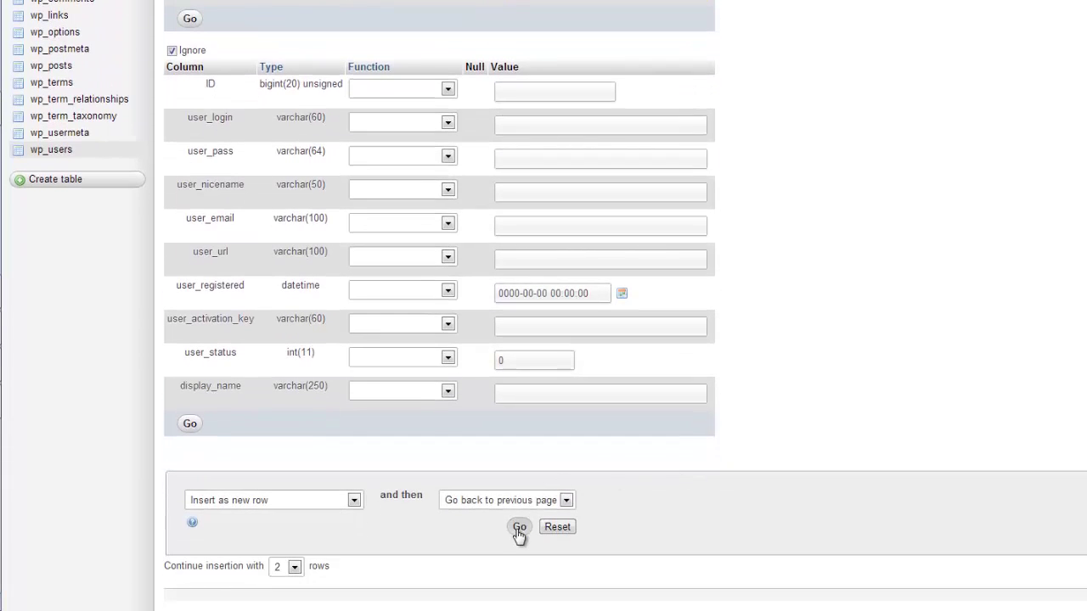
# Step: Insert the new user row, then browse wp_users to check it appears as ID 2
pyautogui.click(518, 528)
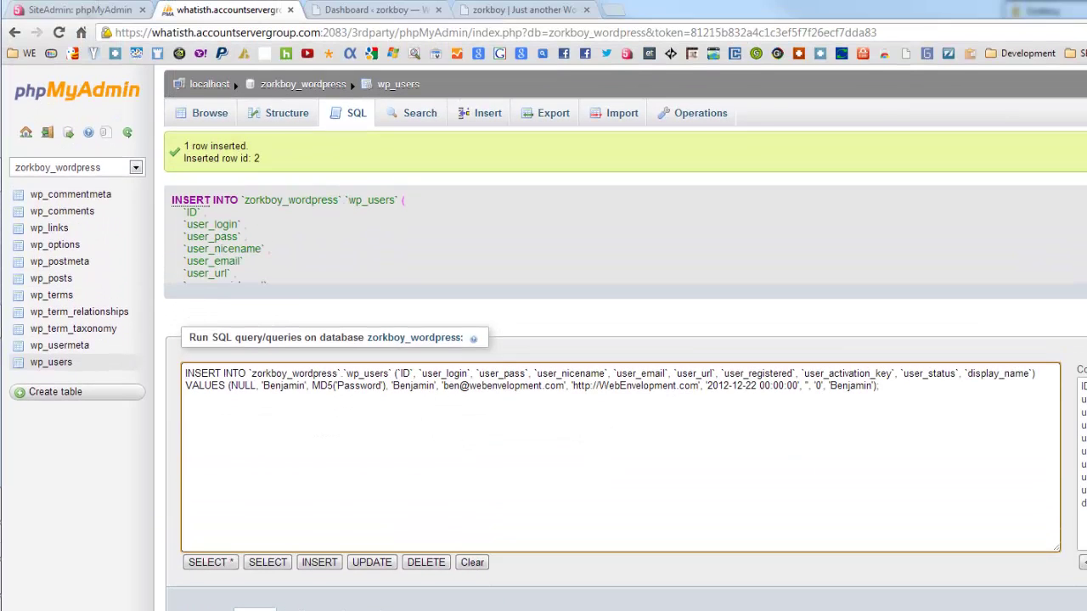
pyautogui.tripleClick(259, 160)
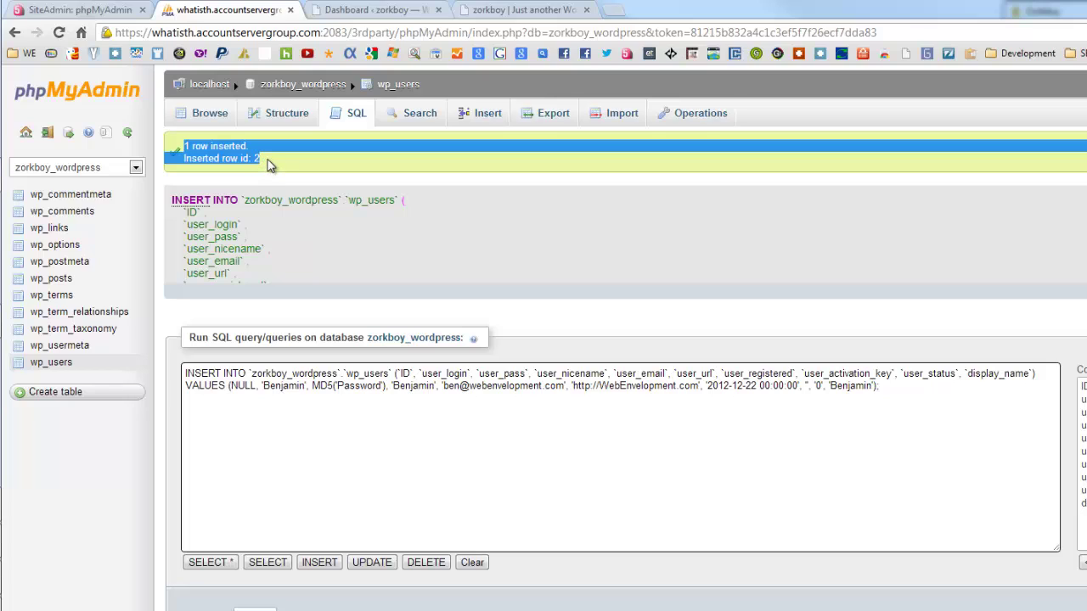
pyautogui.click(268, 165)
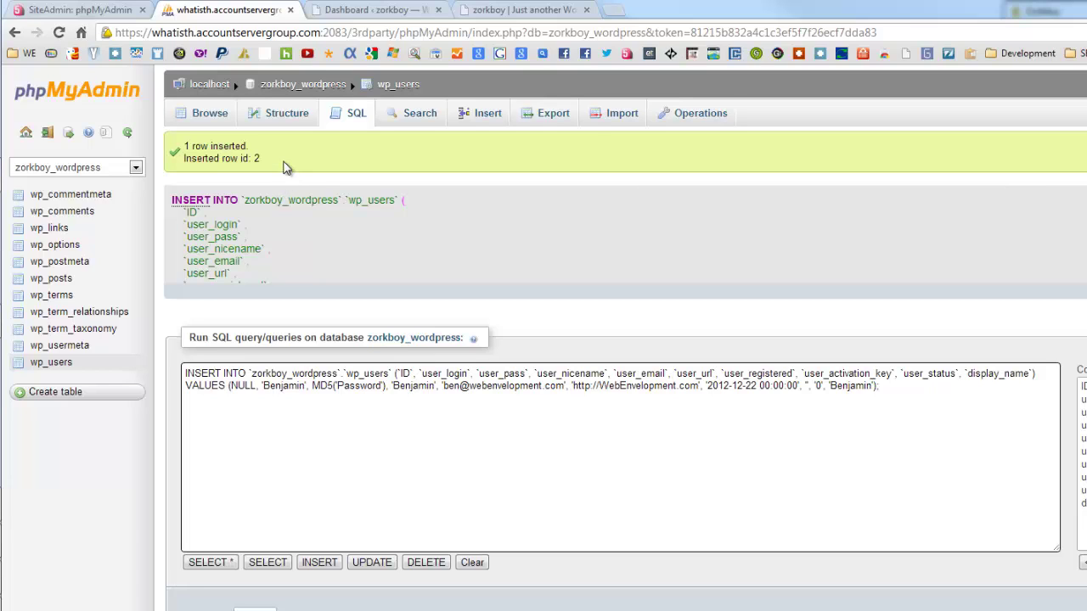
pyautogui.click(51, 362)
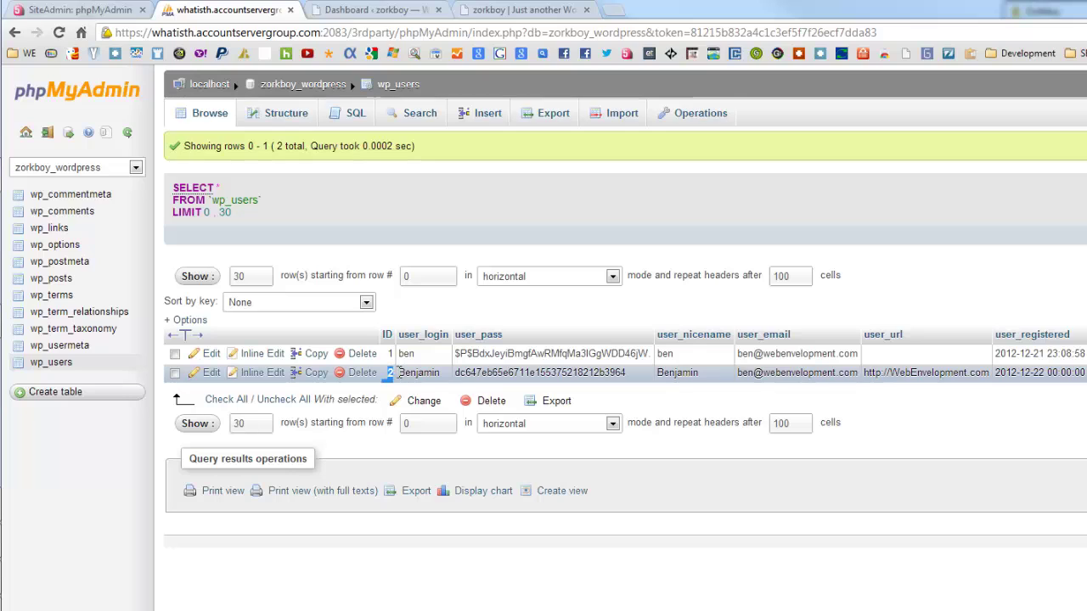
pyautogui.click(388, 376)
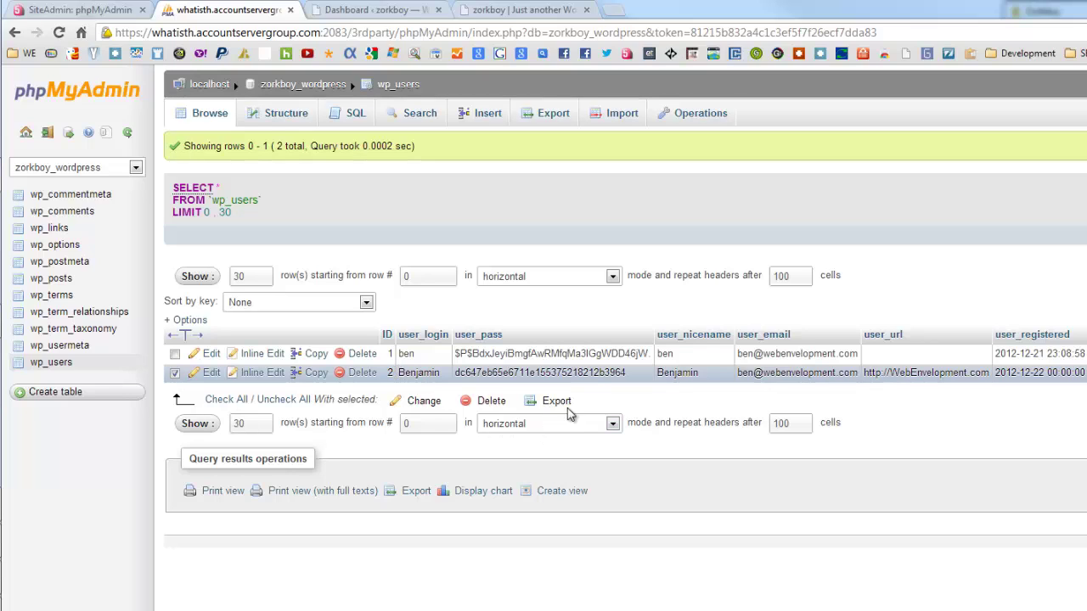
# Step: Start a wp_usermeta row with user_id 2 and meta_key wp_capabilities
pyautogui.click(59, 347)
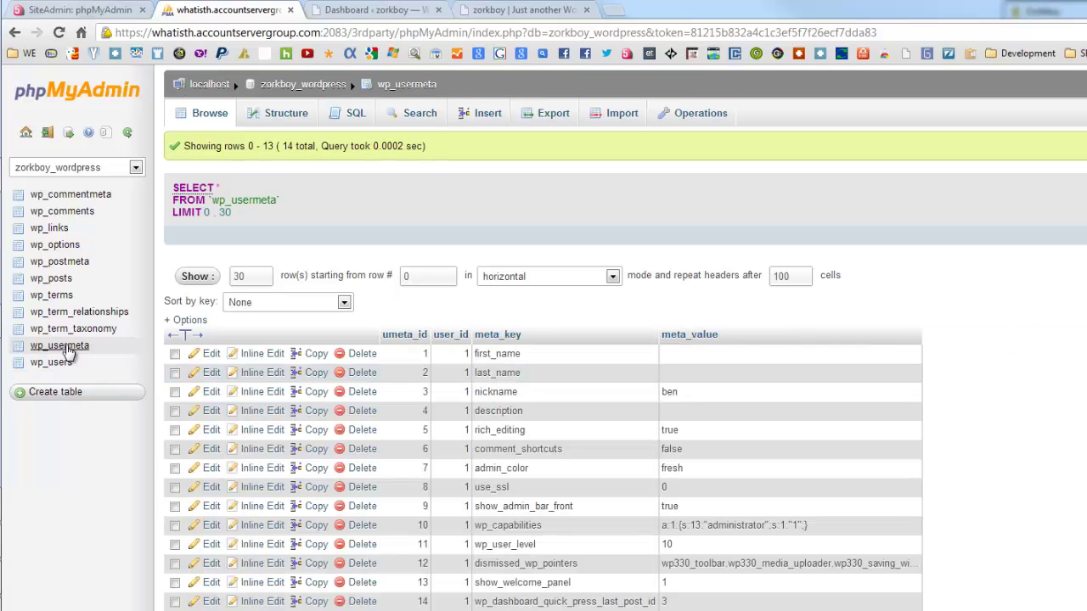
pyautogui.click(474, 121)
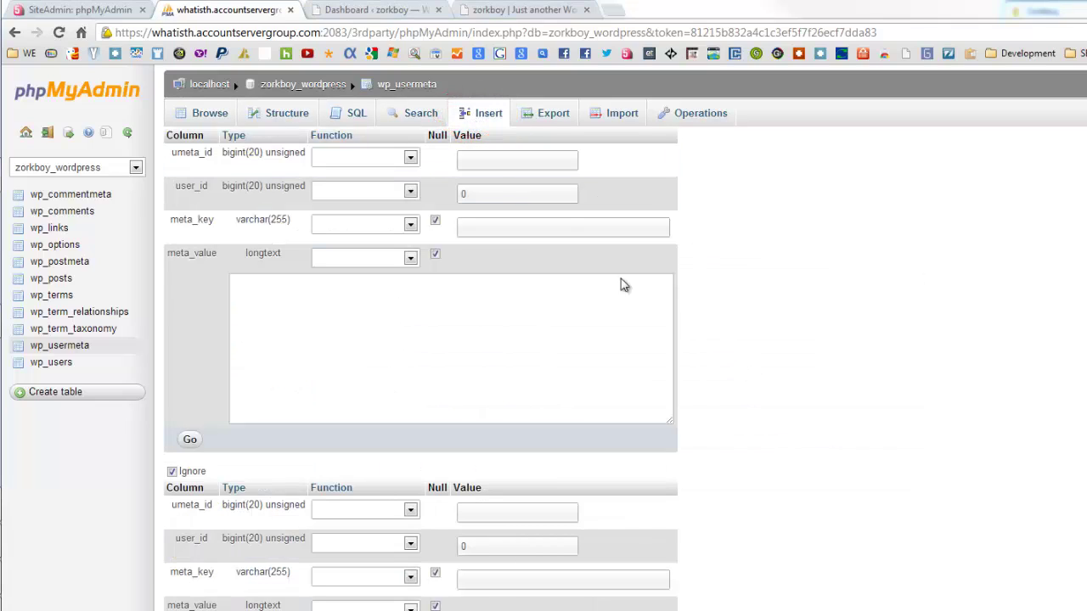
pyautogui.click(491, 163)
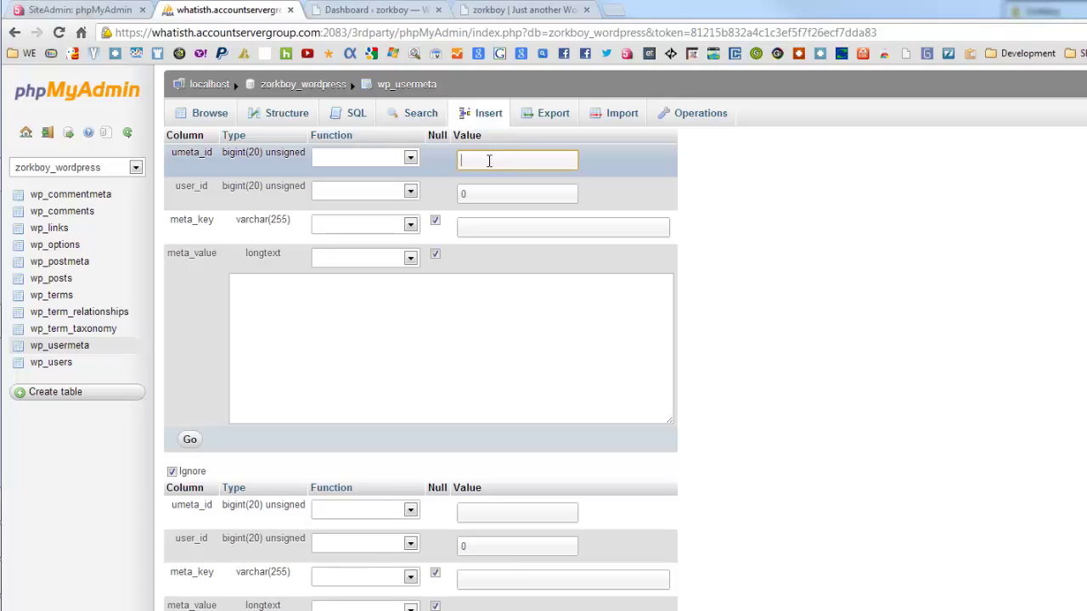
pyautogui.doubleClick(467, 194)
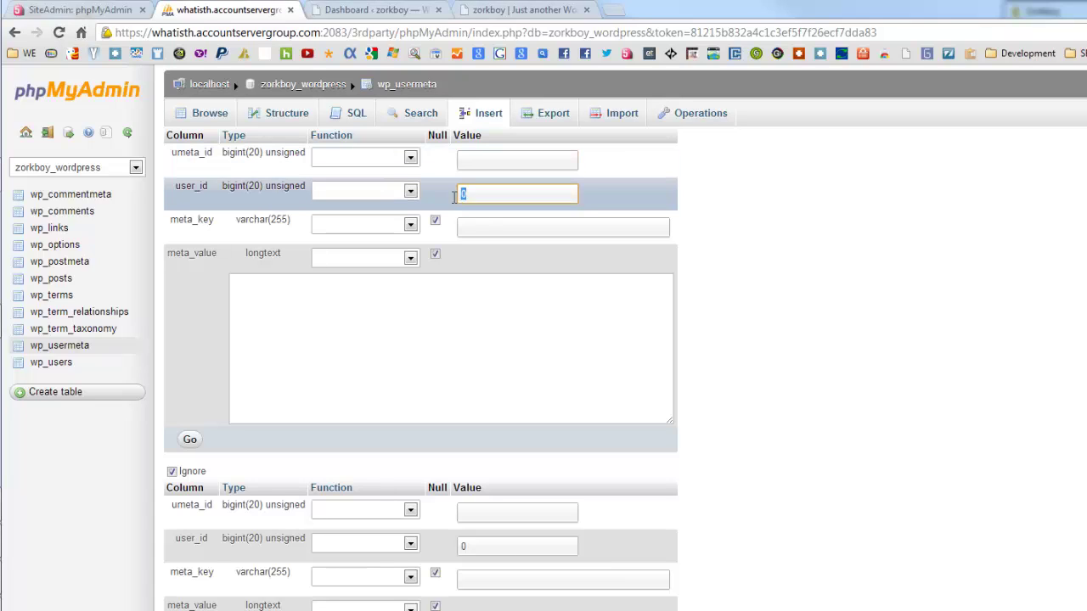
pyautogui.click(491, 226)
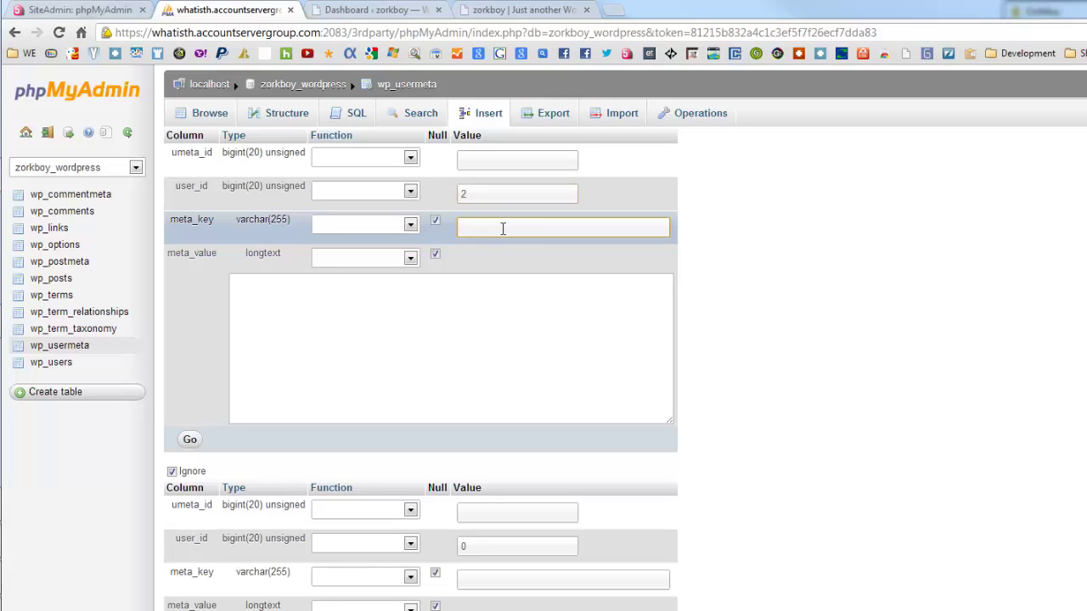
pyautogui.click(502, 228)
pyautogui.press('Down')
pyautogui.click(556, 305)
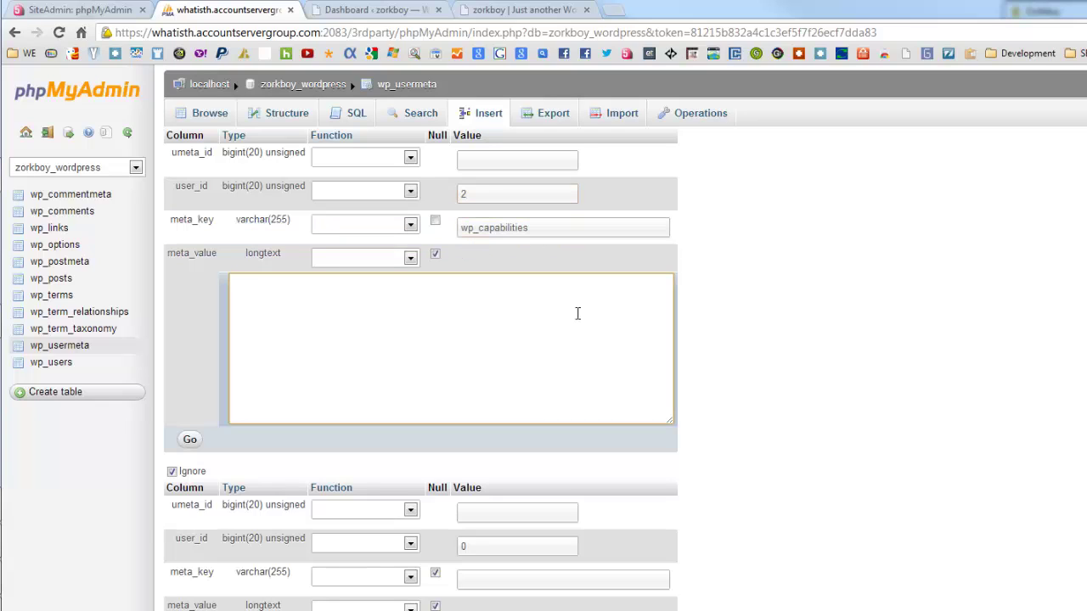
pyautogui.hotkey('alt', 'Tab')
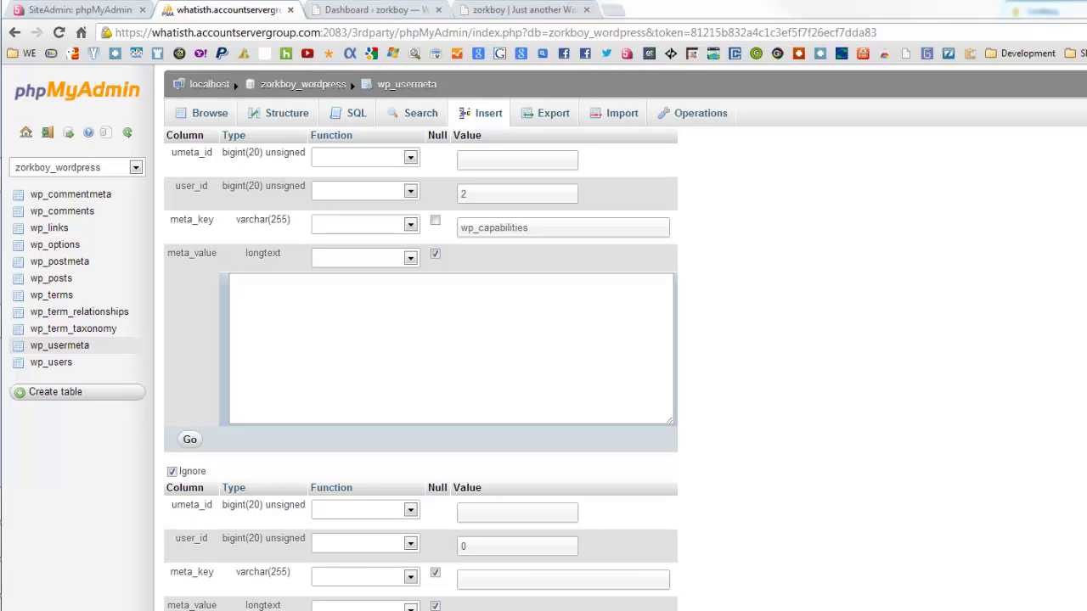
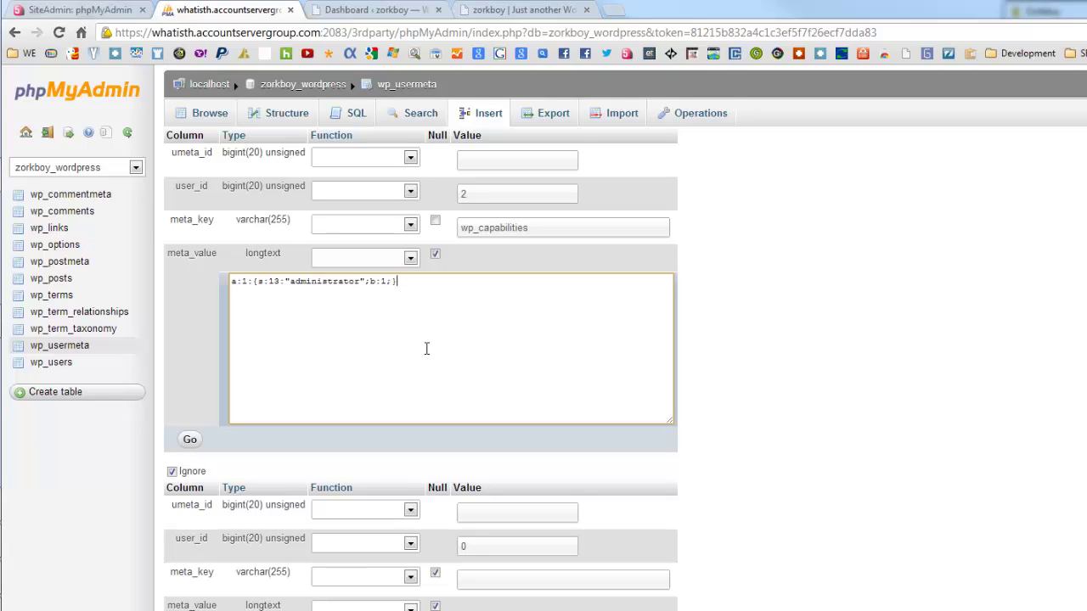
# Step: Give the second wp_usermeta insert row user_id 2 and meta_key wp_user_level, ready for its meta_value
pyautogui.click(478, 513)
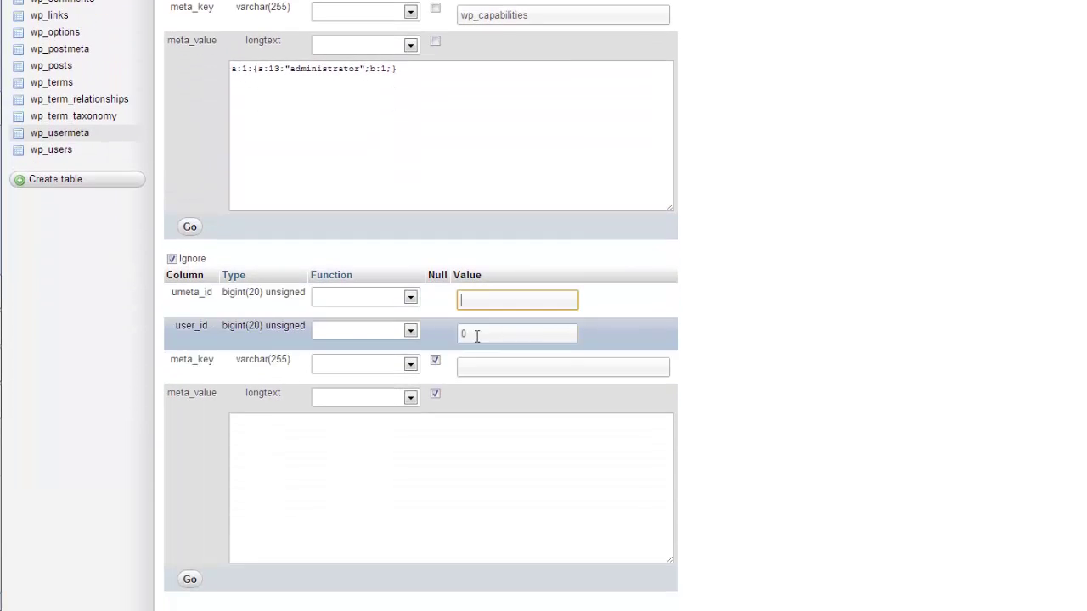
pyautogui.press('Tab')
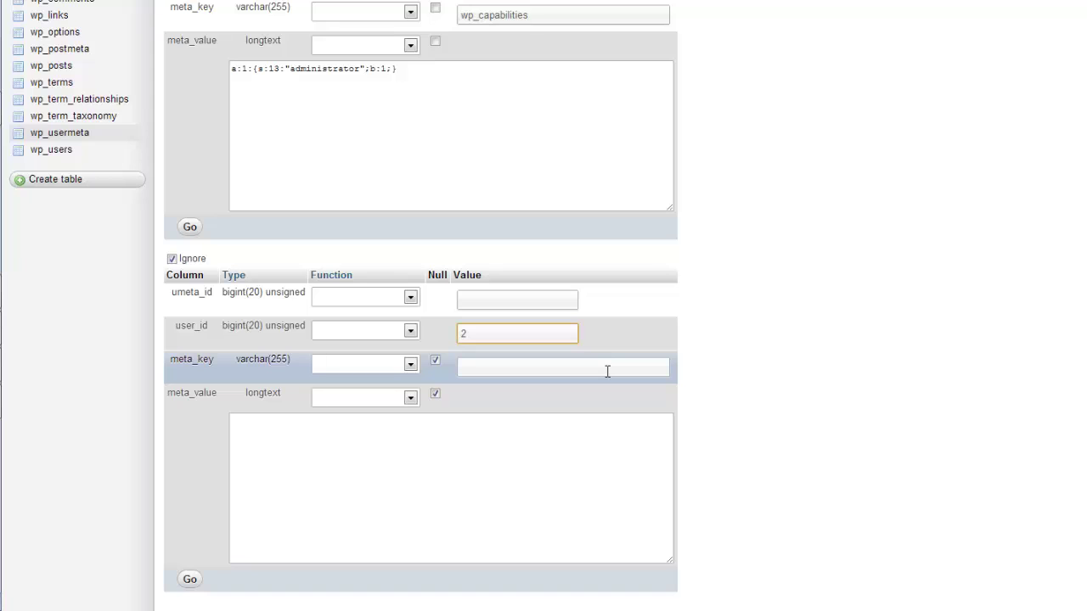
pyautogui.press('Tab')
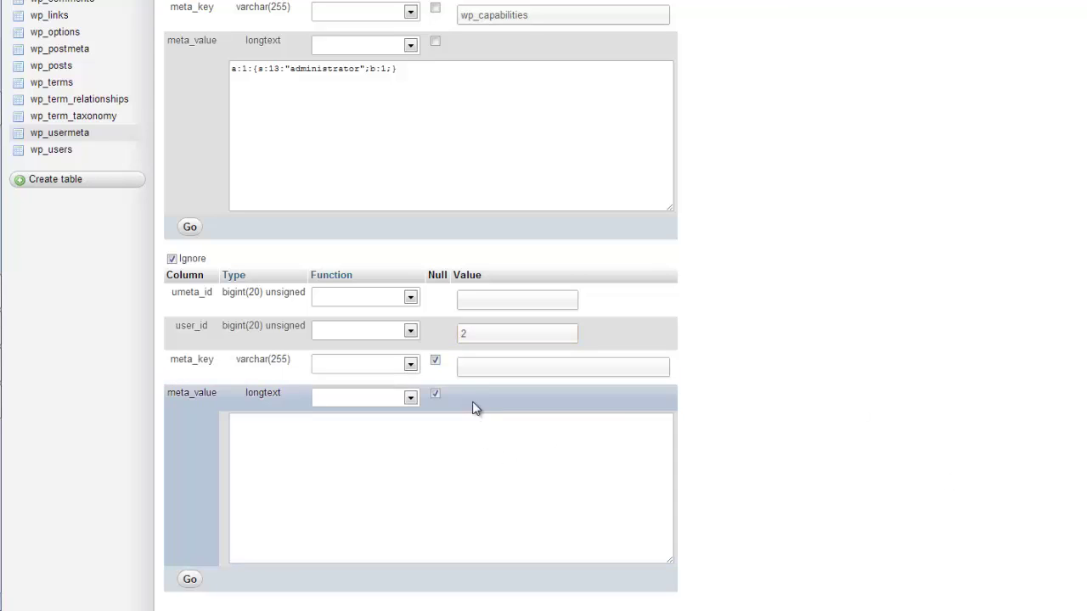
pyautogui.click(478, 370)
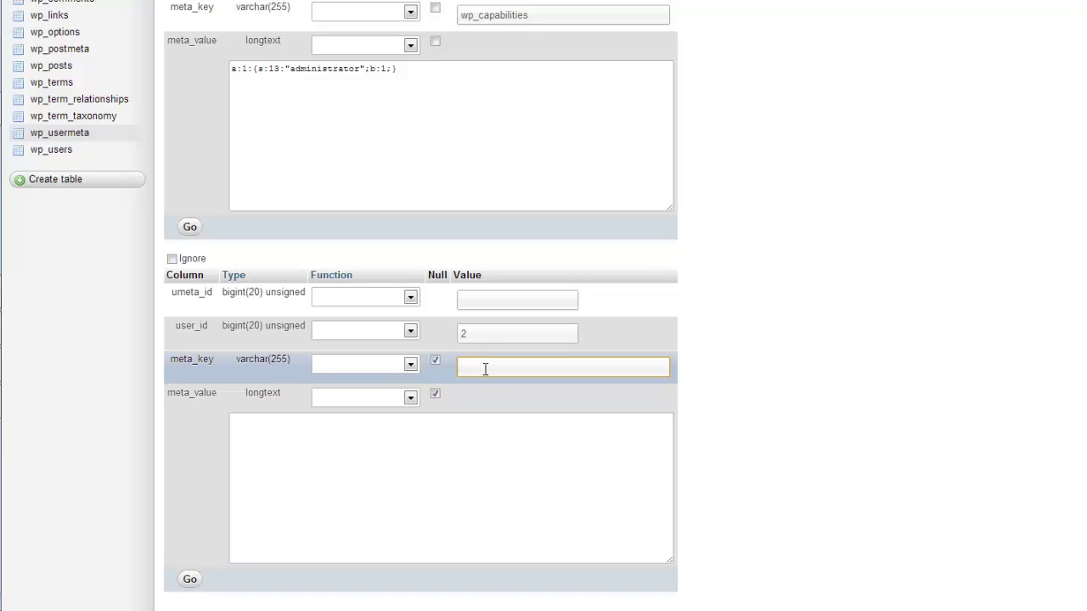
pyautogui.write('wp_user_level')
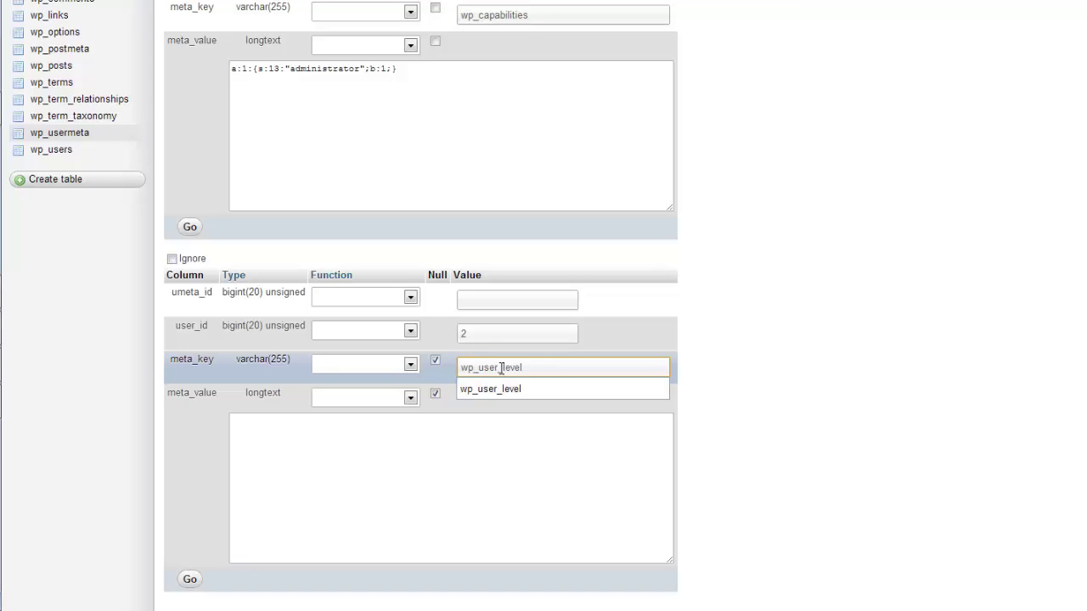
pyautogui.click(607, 451)
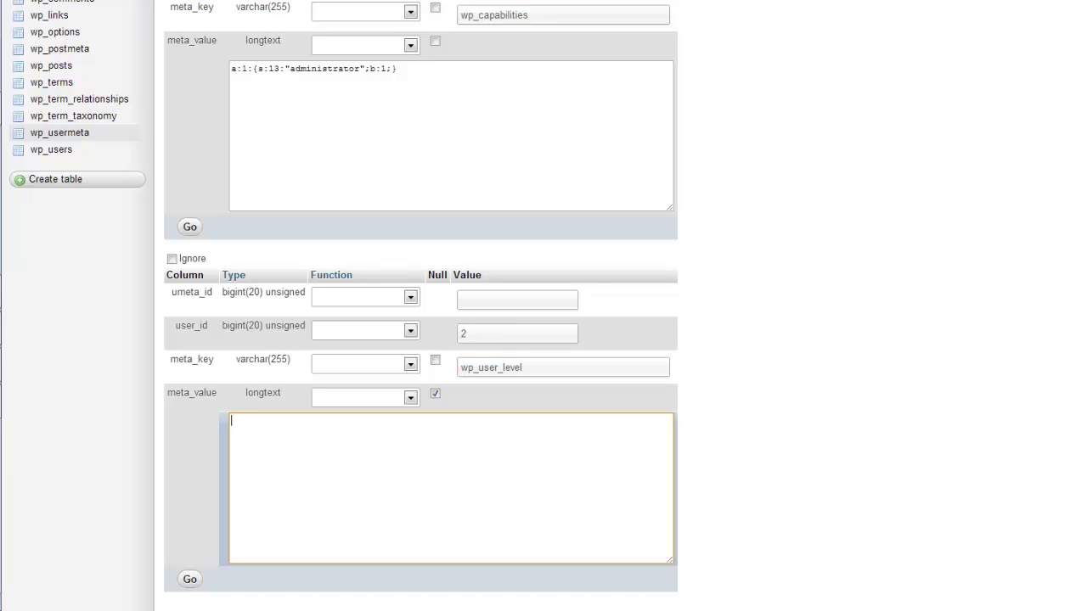
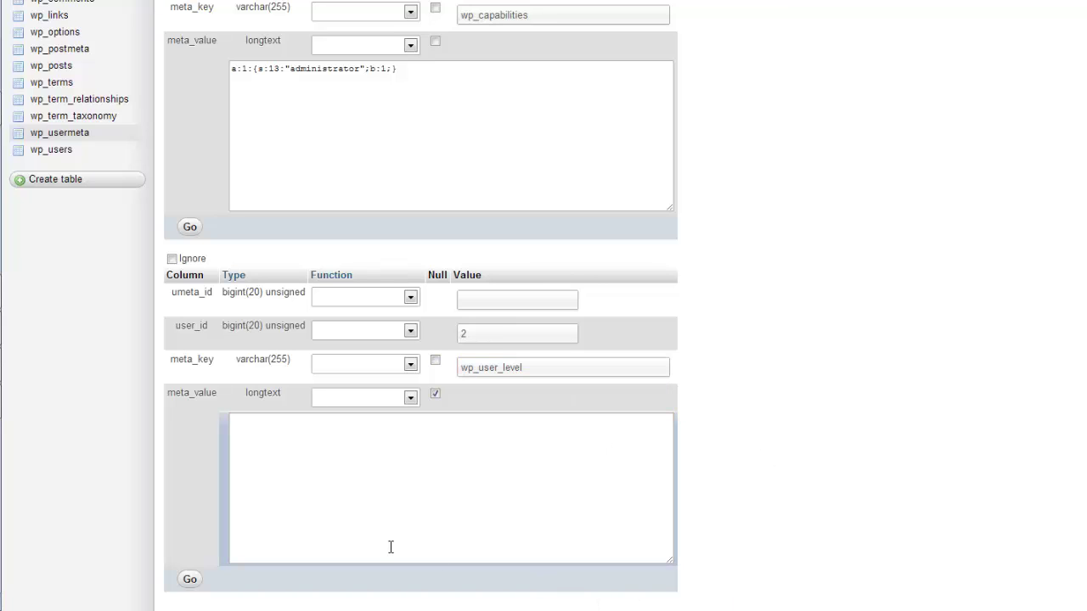
# Step: Give wp_user_level a non-null meta_value of 10 and insert both wp_usermeta rows for user 2
pyautogui.click(410, 492)
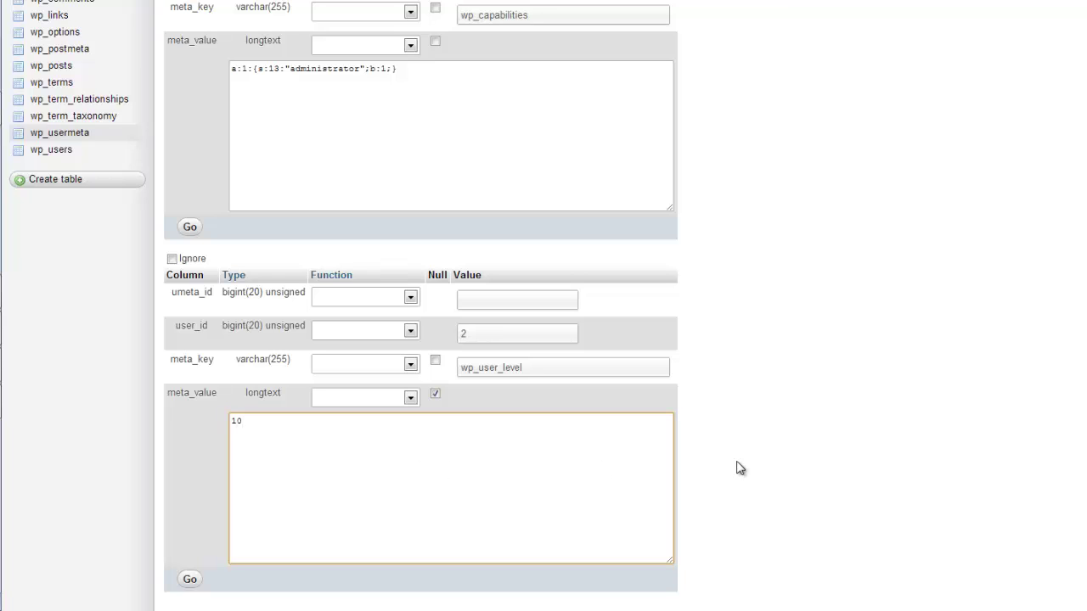
pyautogui.click(798, 460)
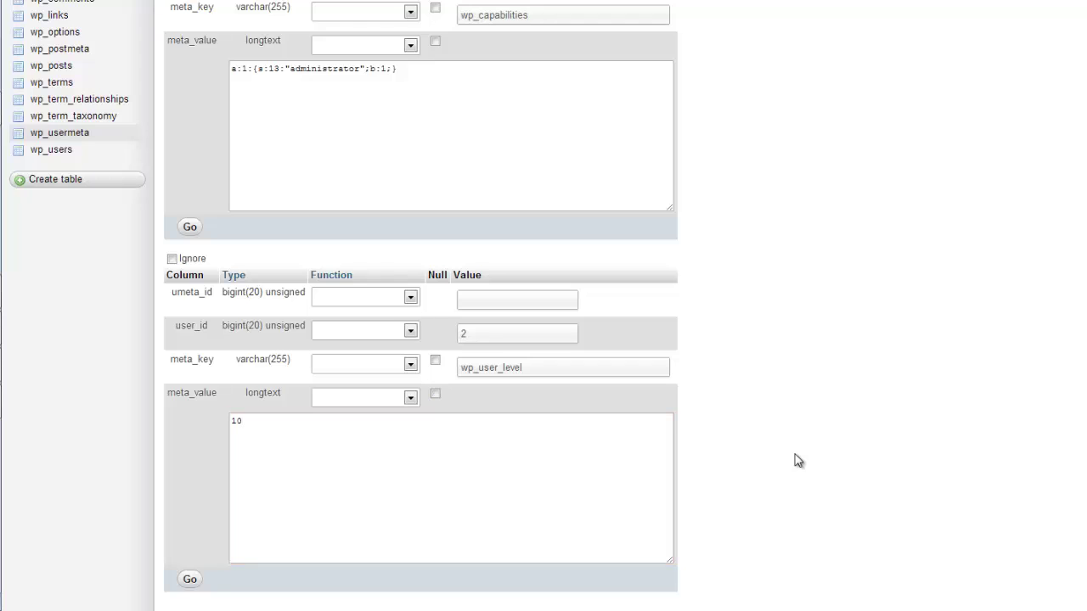
pyautogui.scroll(-3, 798, 461)
pyautogui.click(189, 426)
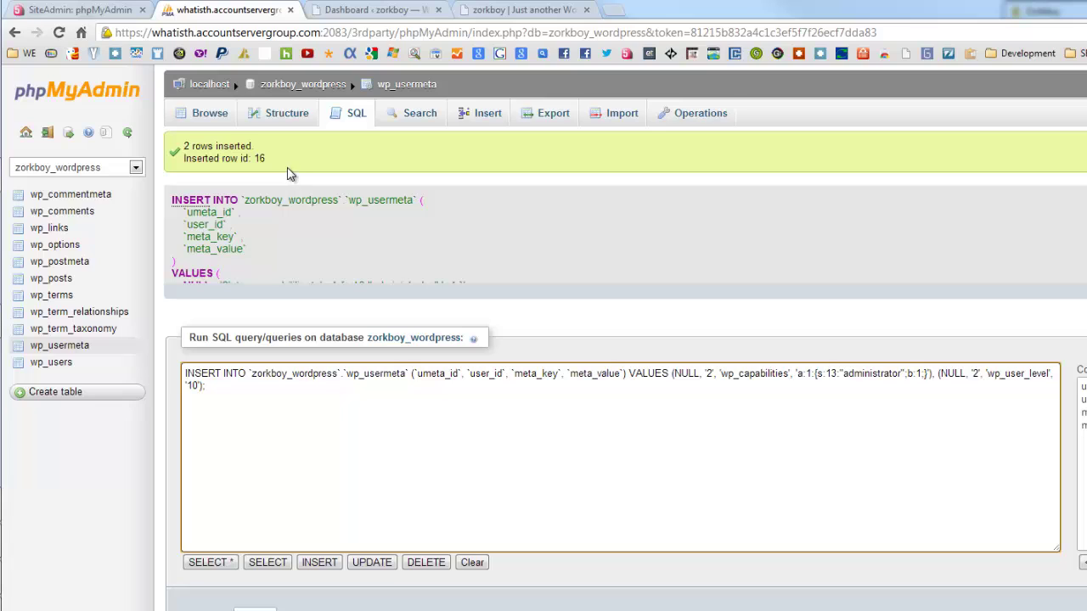
# Step: Log into WordPress with the new administrator's username and password, then dismiss the toolbar notice
pyautogui.click(350, 9)
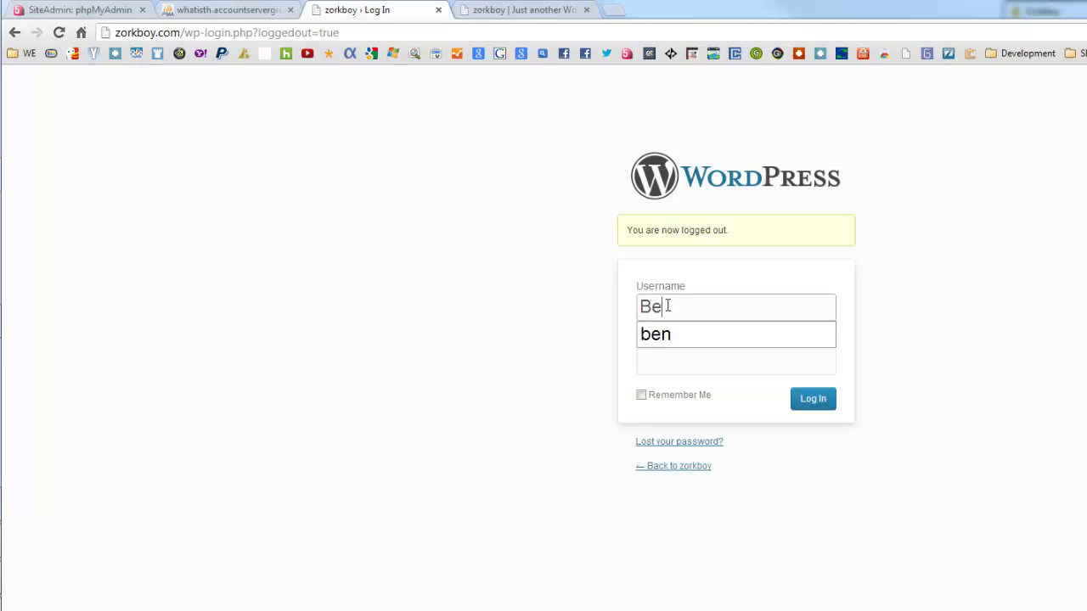
pyautogui.write('njam')
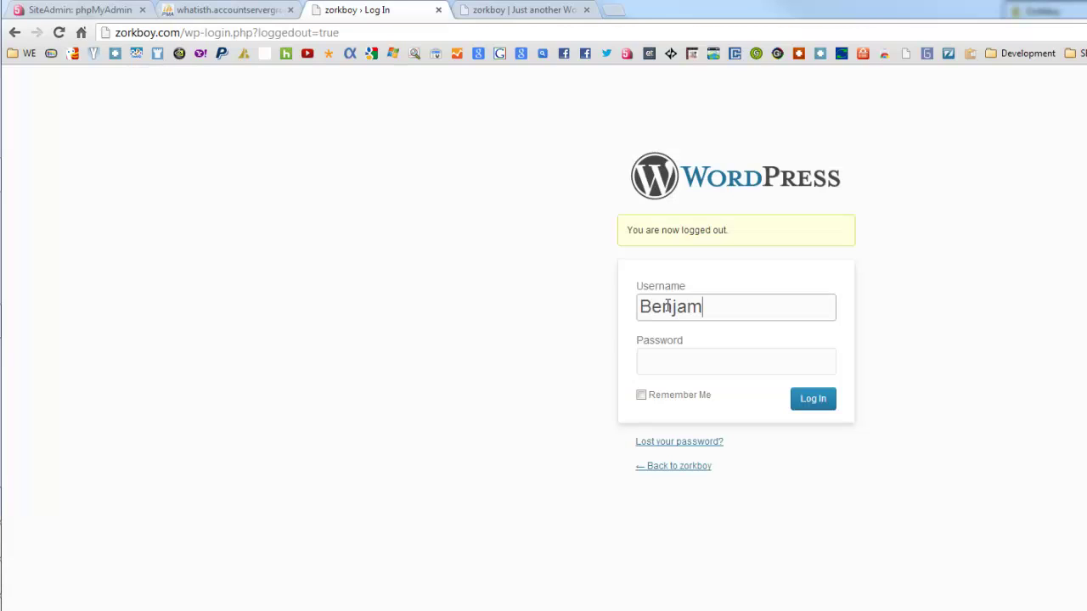
pyautogui.write('in')
pyautogui.press('Tab')
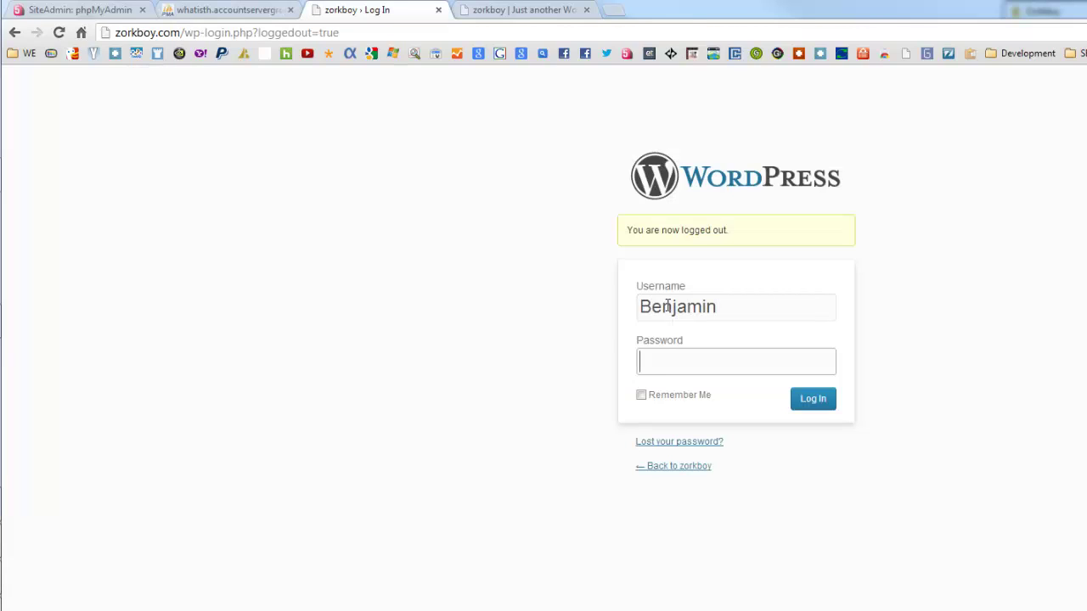
pyautogui.write('•••••••')
pyautogui.click(809, 404)
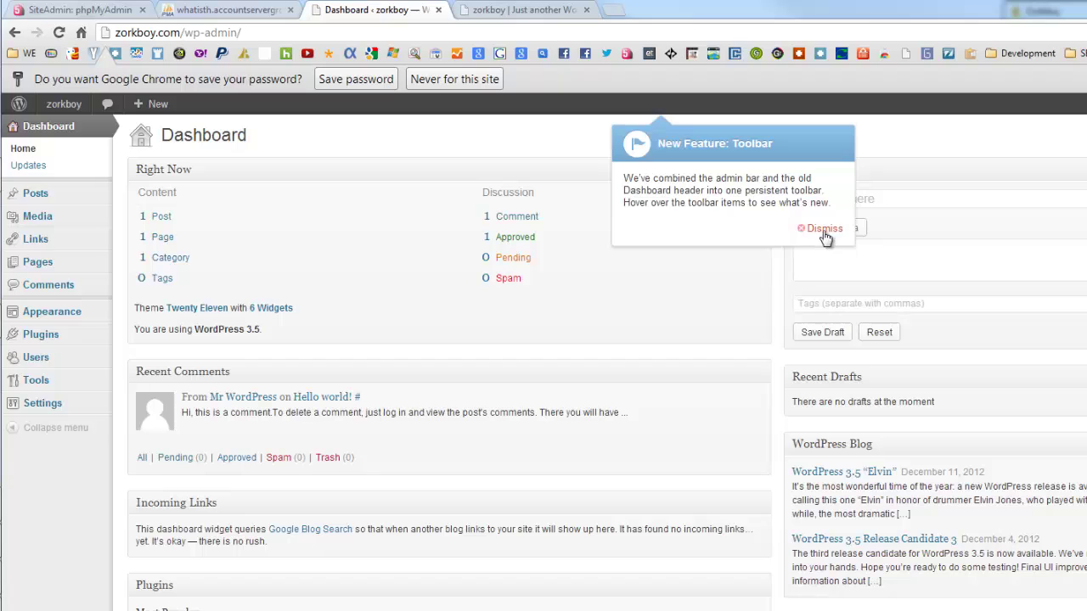
pyautogui.click(823, 229)
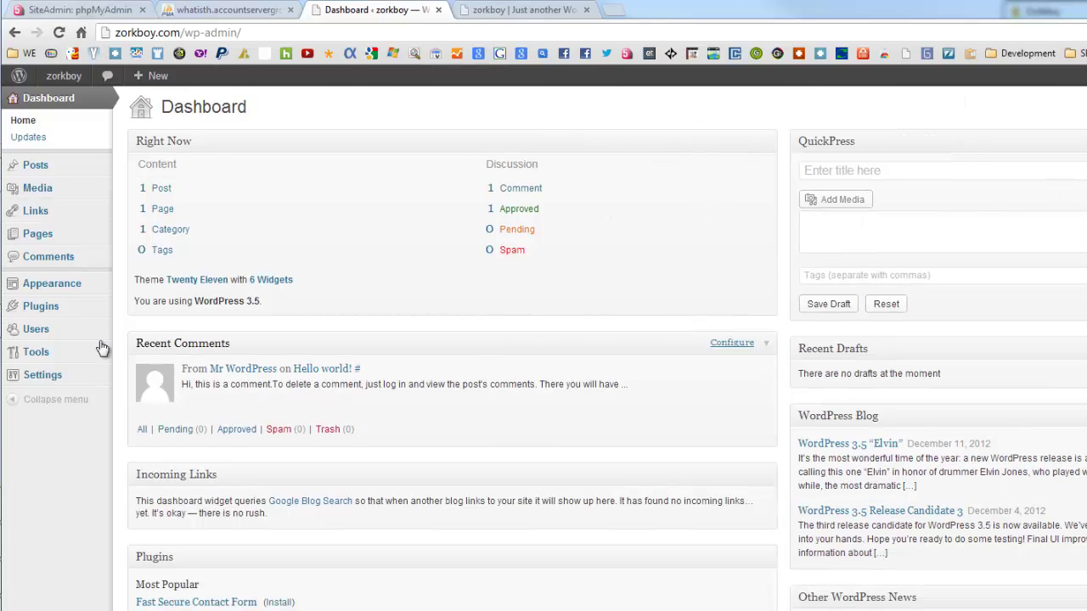
# Step: Review the Users list and the new administrator's profile, then return to All Users
pyautogui.click(45, 336)
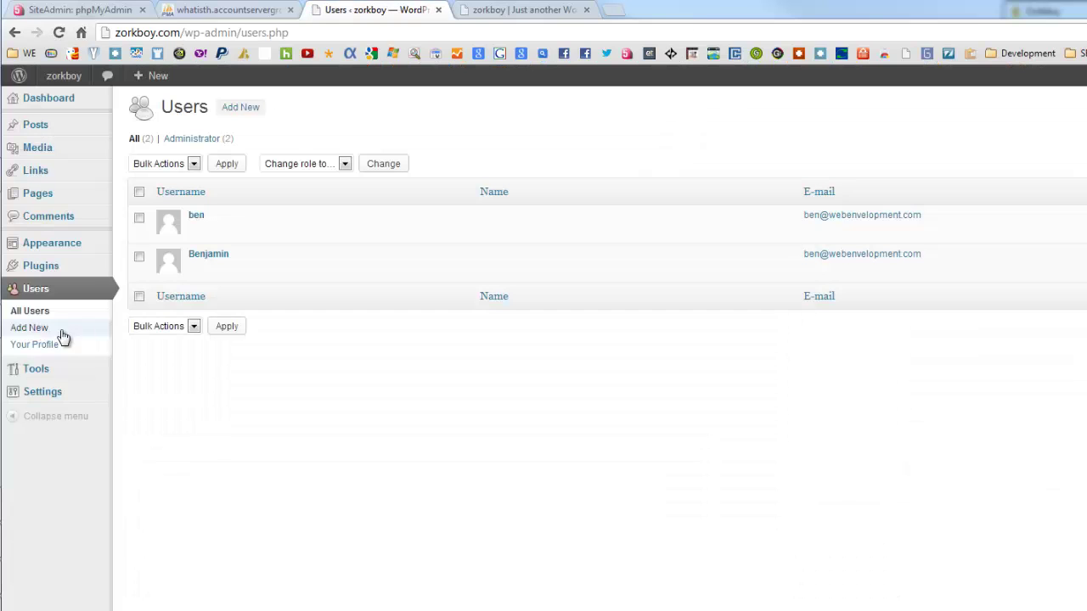
pyautogui.click(199, 270)
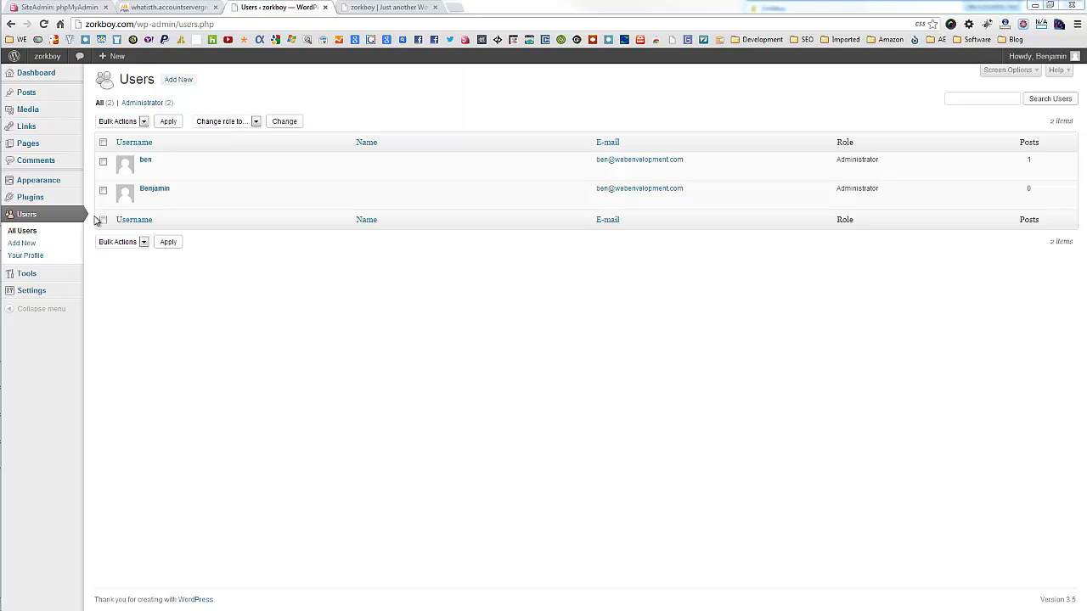
pyautogui.click(145, 201)
pyautogui.moveTo(9, 238)
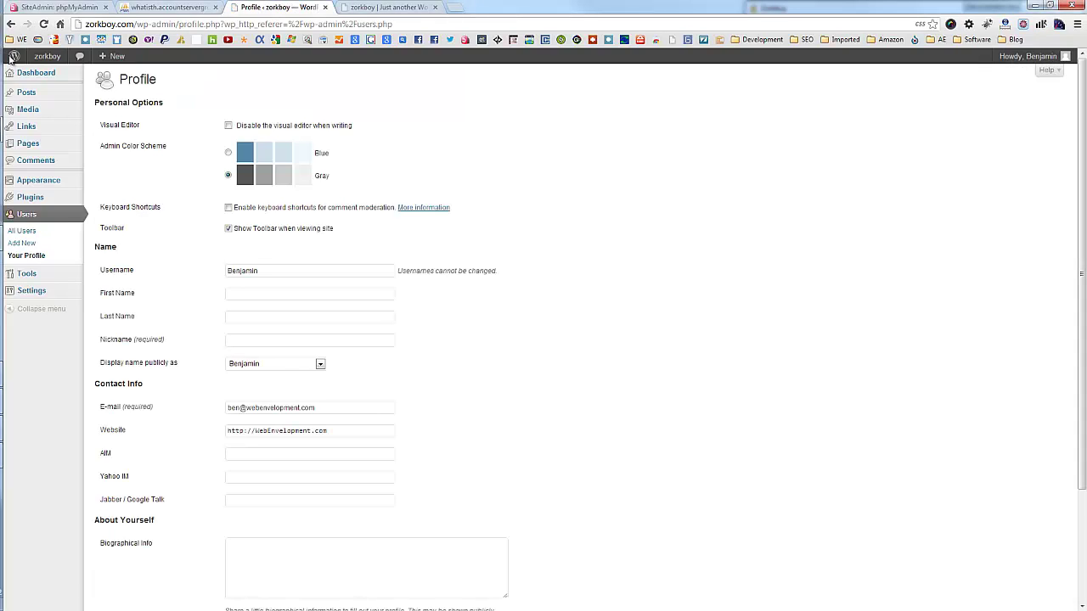
pyautogui.click(57, 234)
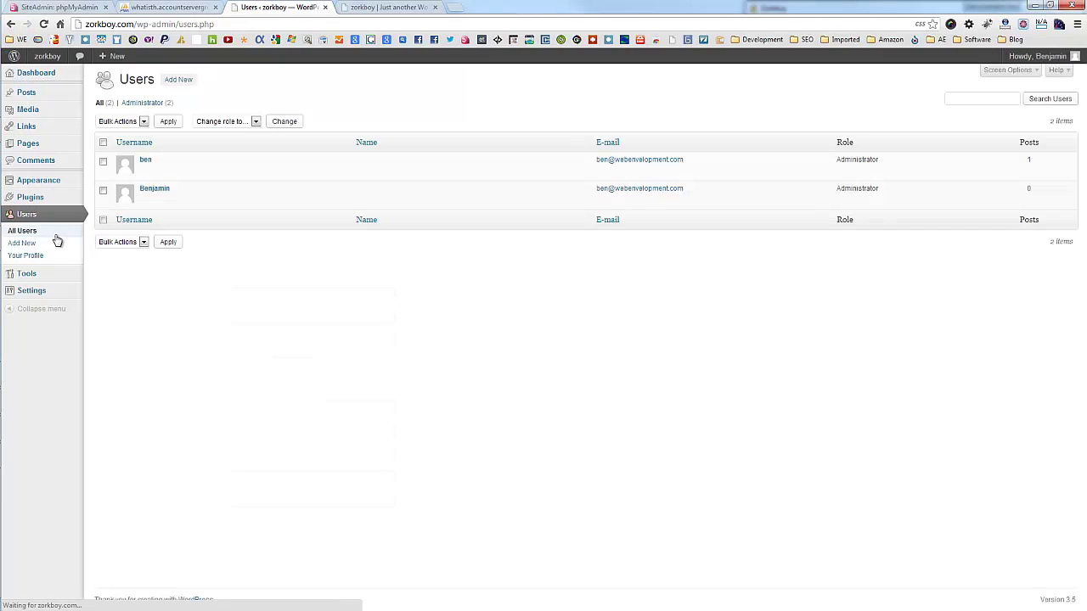
# Step: Delete the original ID 1 administrator along with all of its posts
pyautogui.click(168, 169)
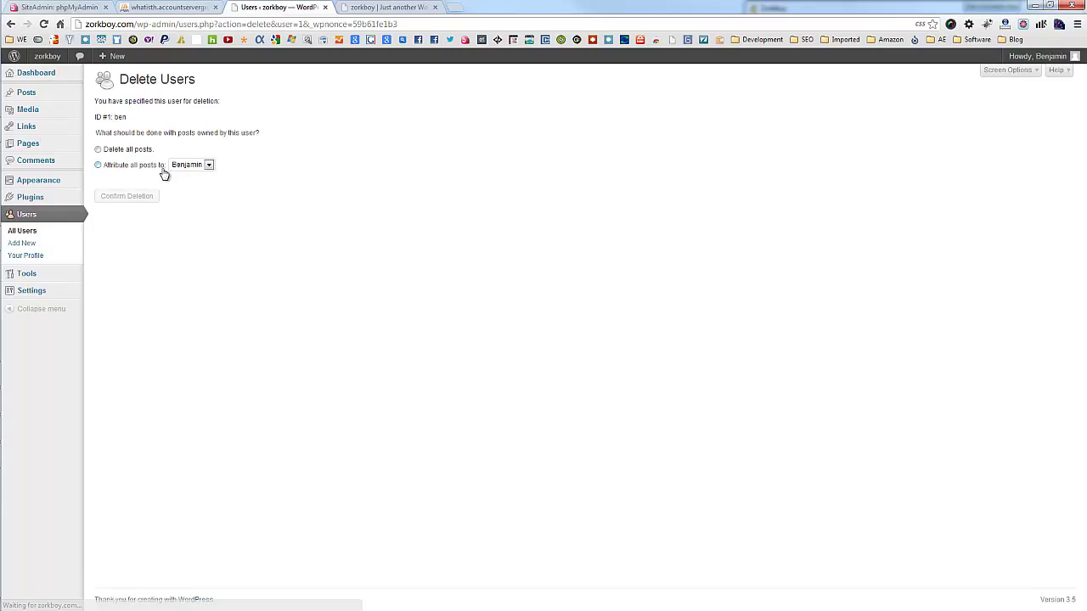
pyautogui.click(69, 200)
pyautogui.click(99, 263)
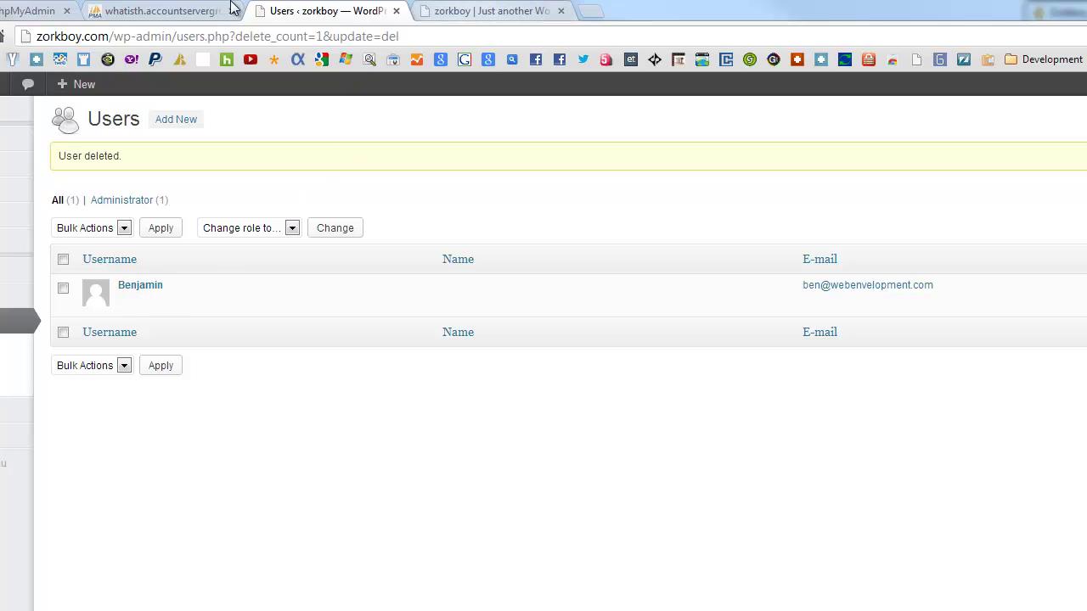
# Step: Delete the remaining ID 2 row from wp_users, then bring up the zorkboy front page
pyautogui.click(170, 13)
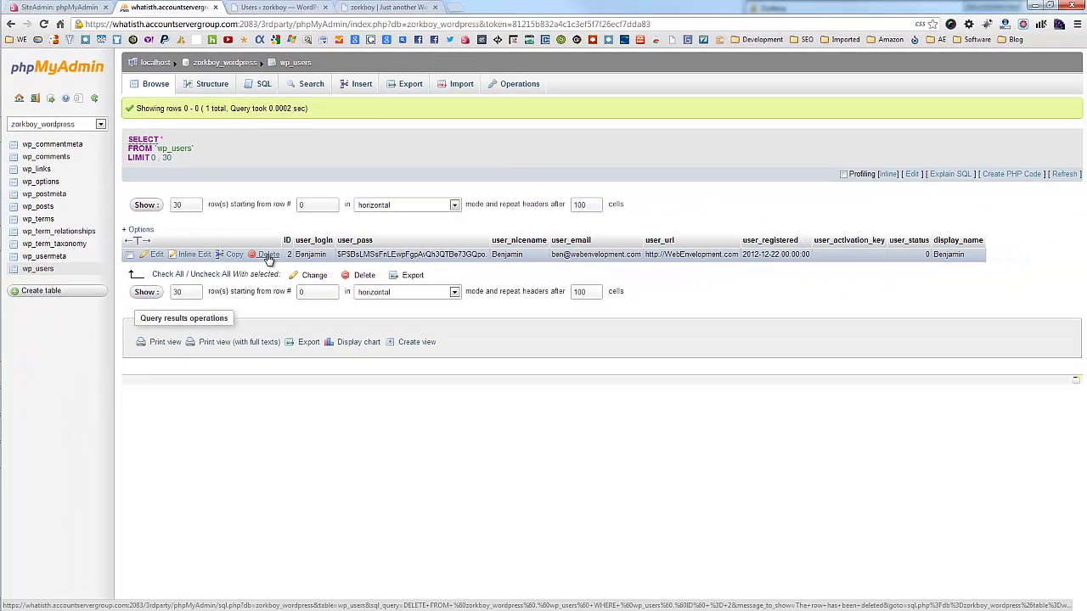
pyautogui.click(311, 382)
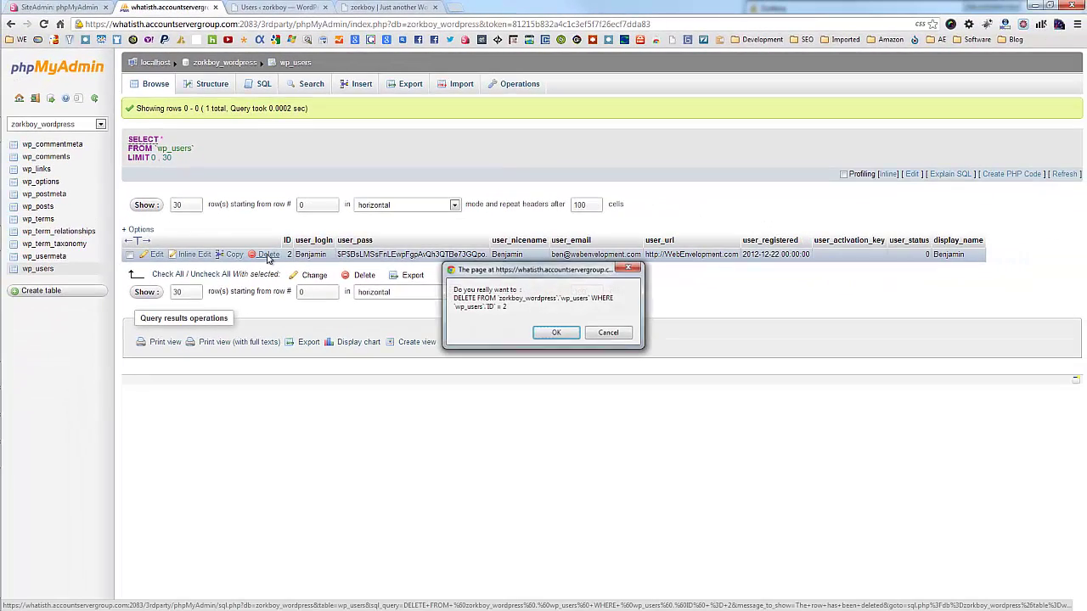
pyautogui.click(559, 333)
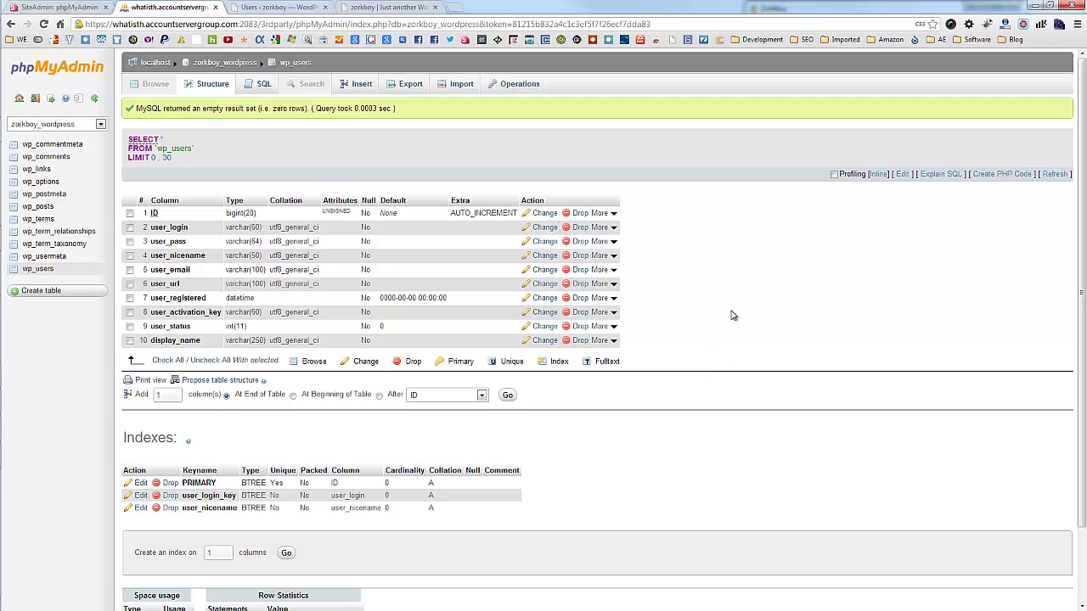
pyautogui.click(405, 7)
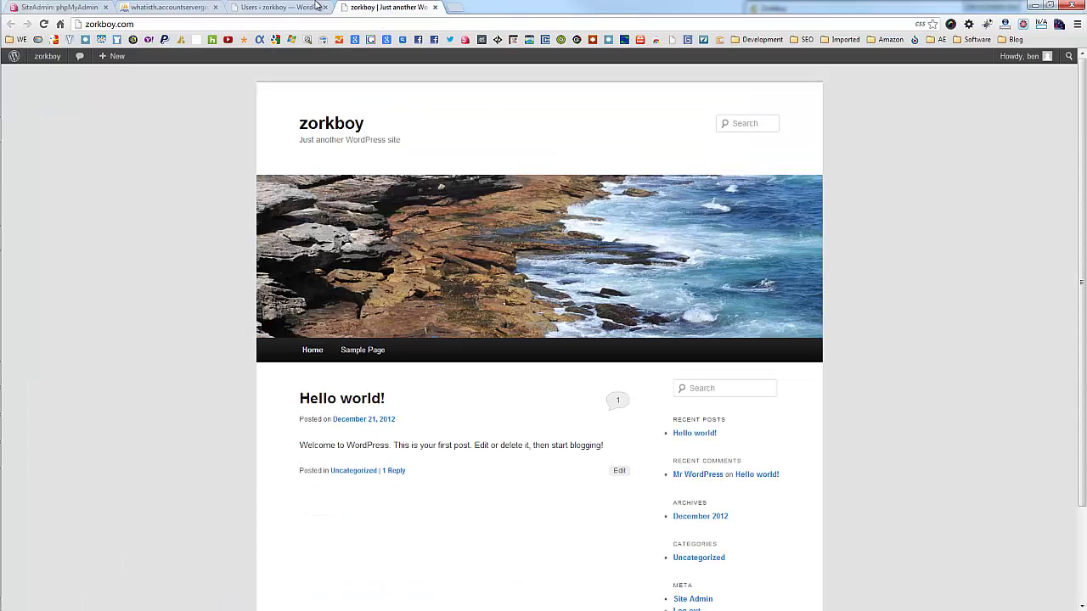
# Step: Try logging into the dashboard with the original username and get an Invalid username error
pyautogui.click(48, 60)
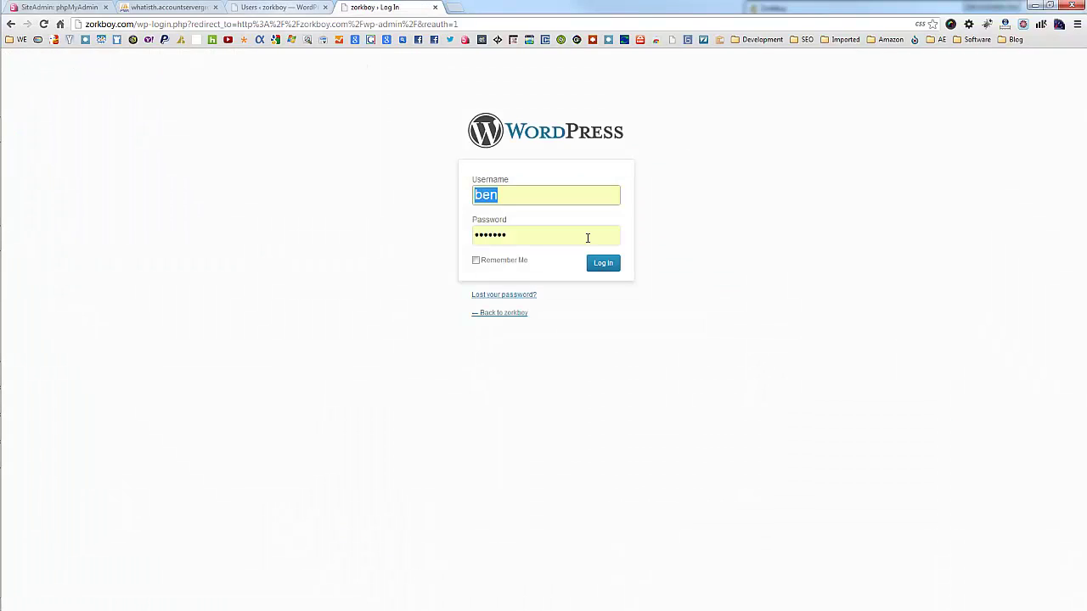
pyautogui.click(605, 264)
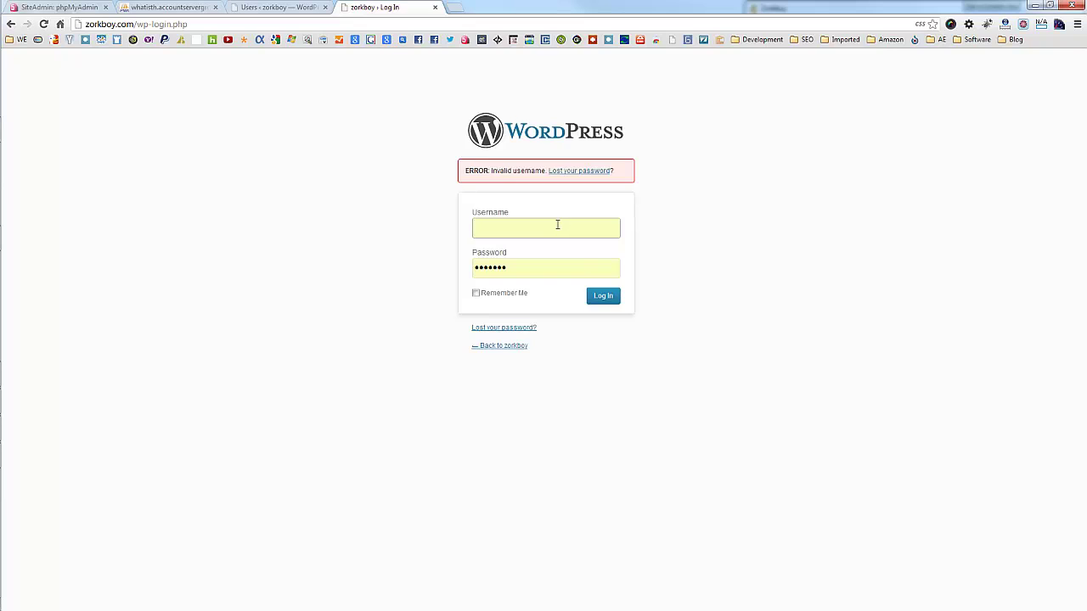
pyautogui.write('ben')
pyautogui.click(735, 266)
pyautogui.click(597, 298)
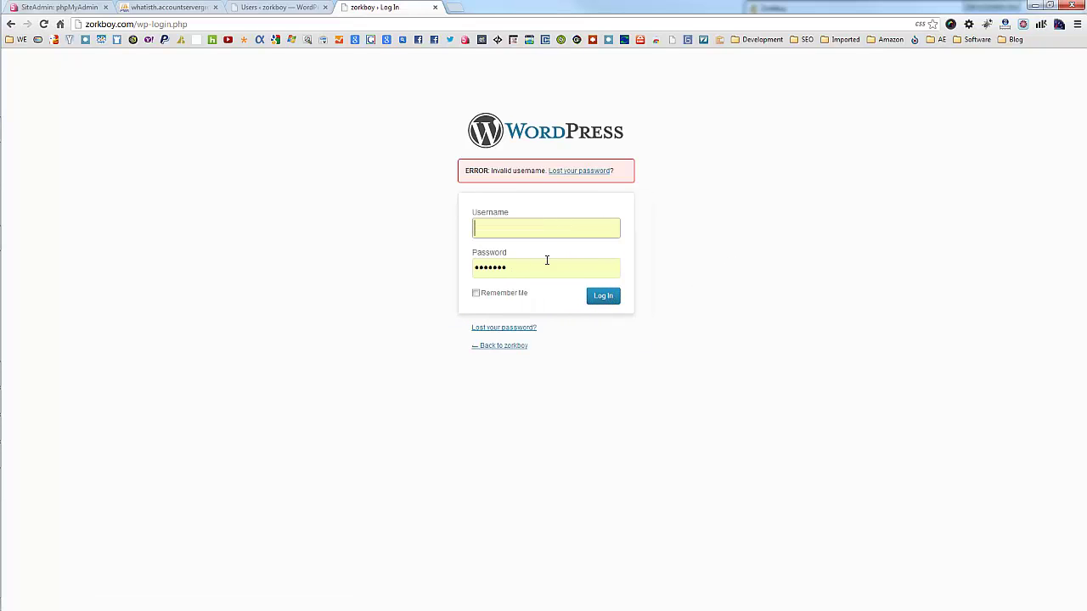